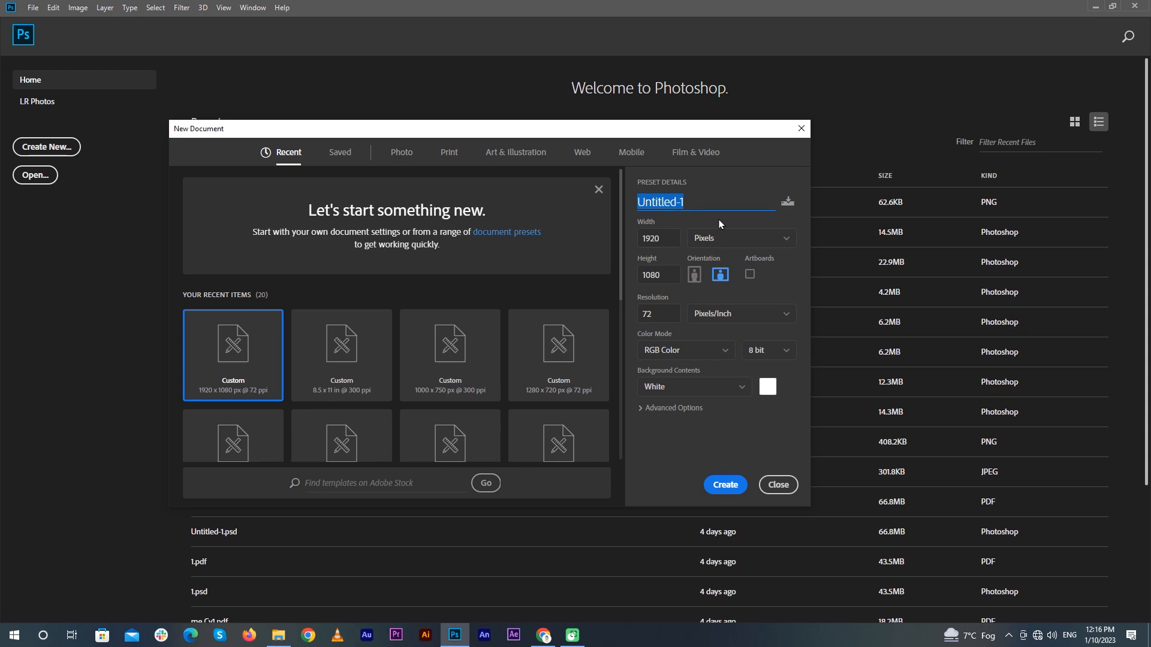
- Create a 1920 x 1080 px document named Editing and add a new layer filled with the grey background colour
type("Editing")
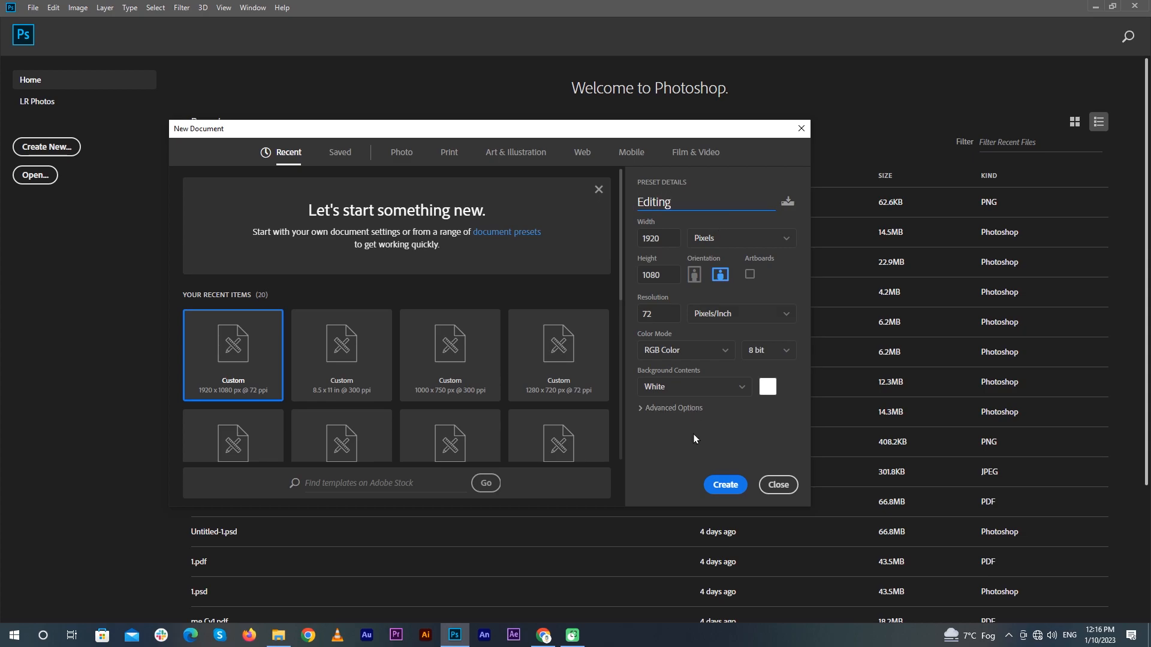
left_click(714, 487)
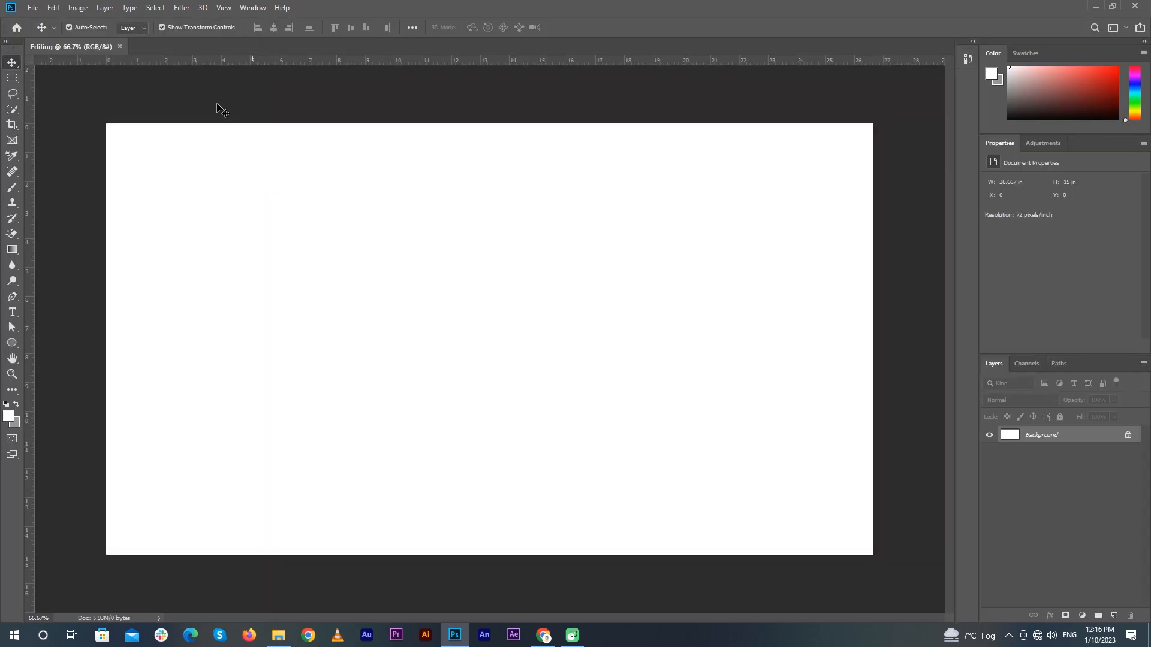
left_click(1114, 616)
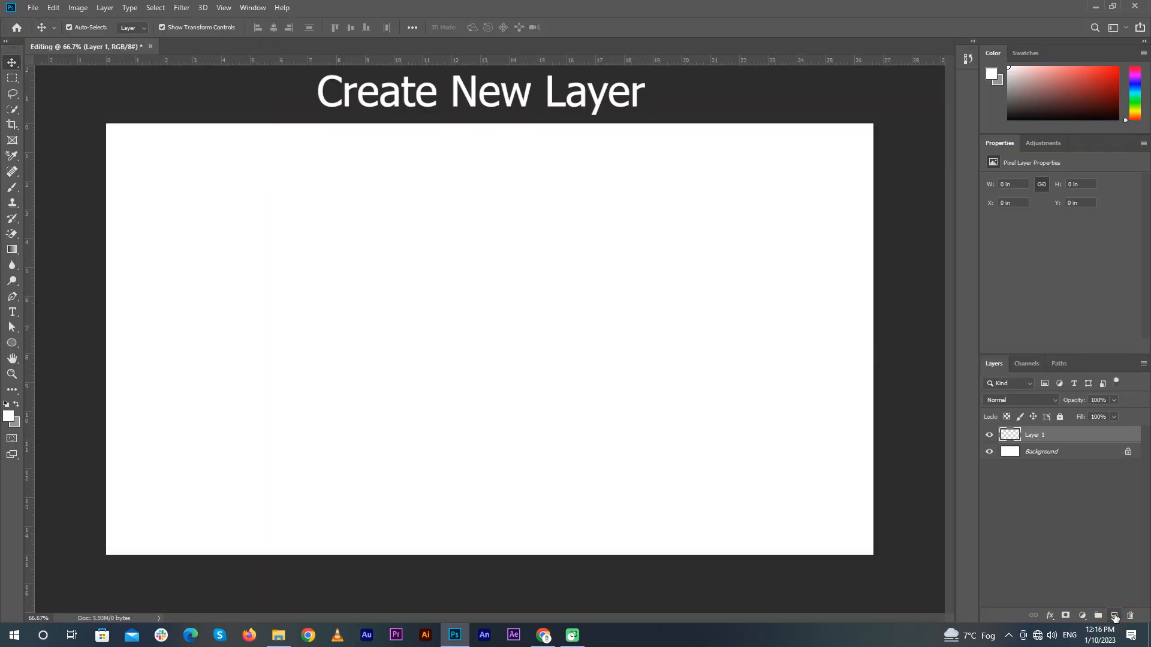
key("ctrl+Delete")
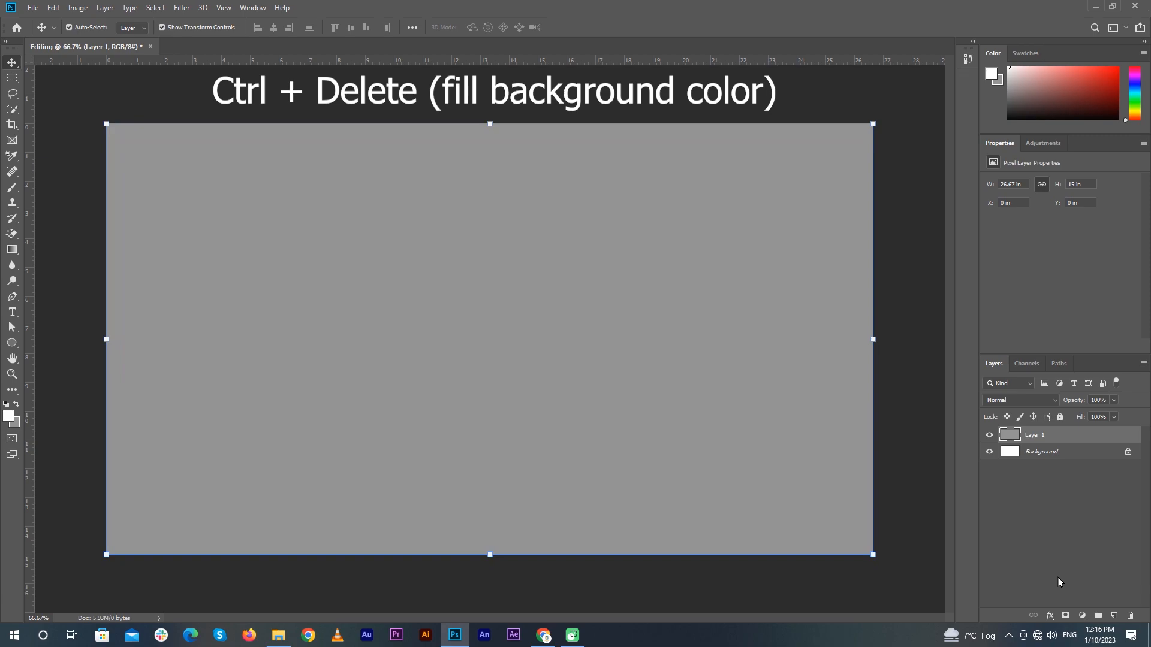
- Apply a radial Gradient Overlay to the grey layer using the yellow-to-orange gradient preset
double_click(1073, 437)
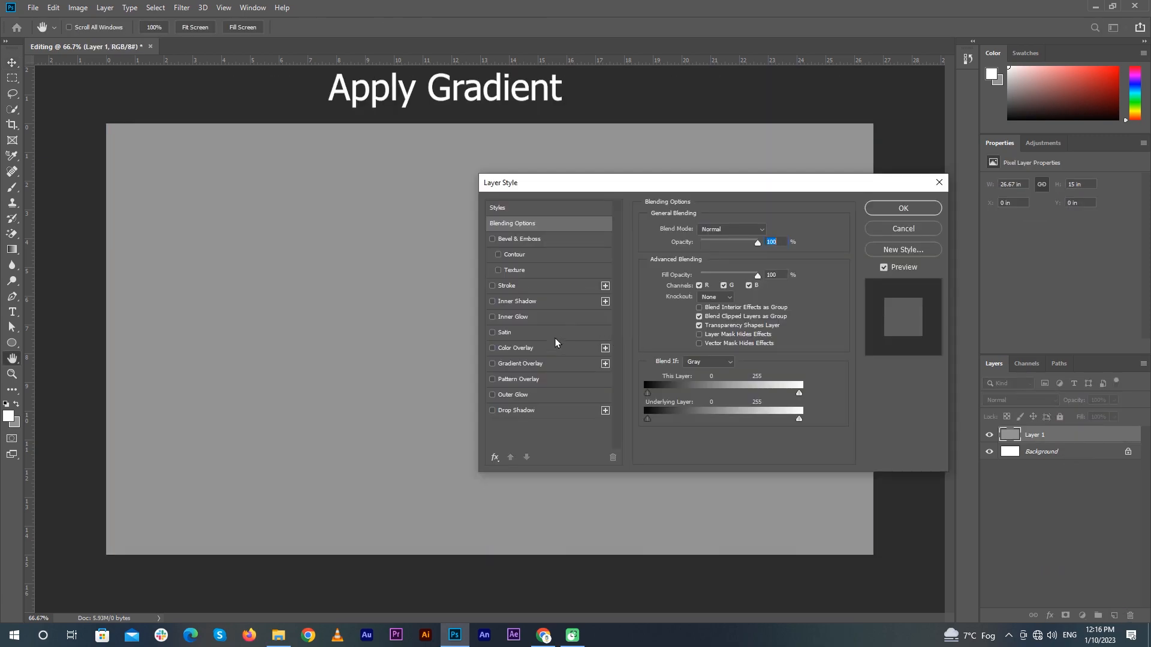
left_click(544, 358)
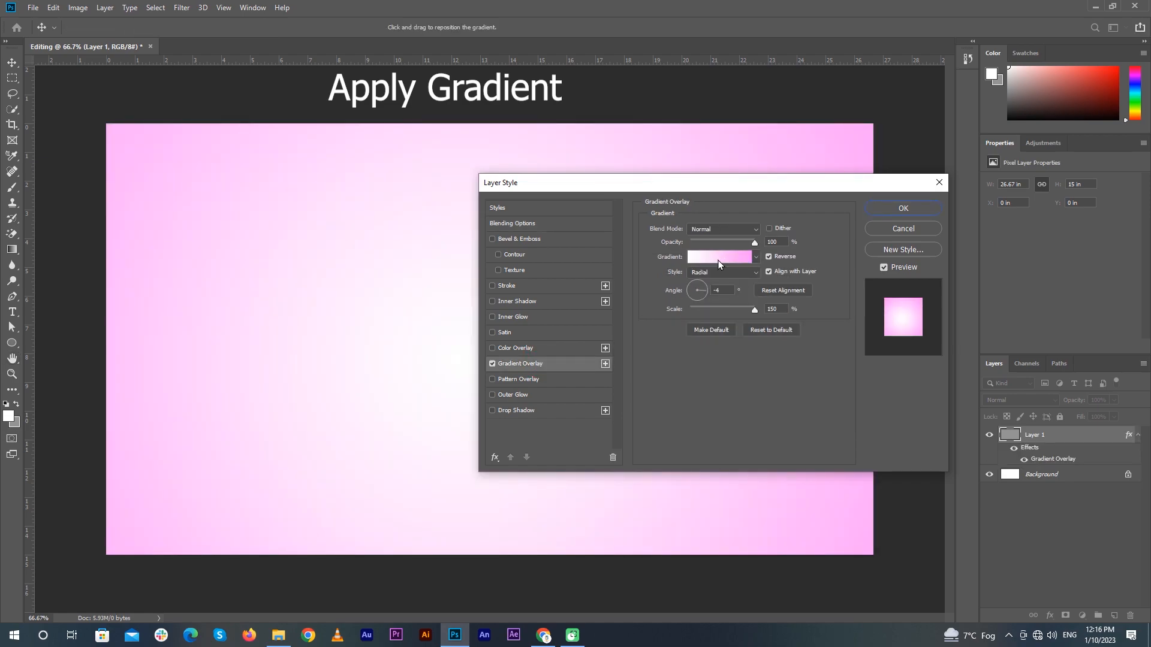
left_click(718, 261)
left_click(587, 457)
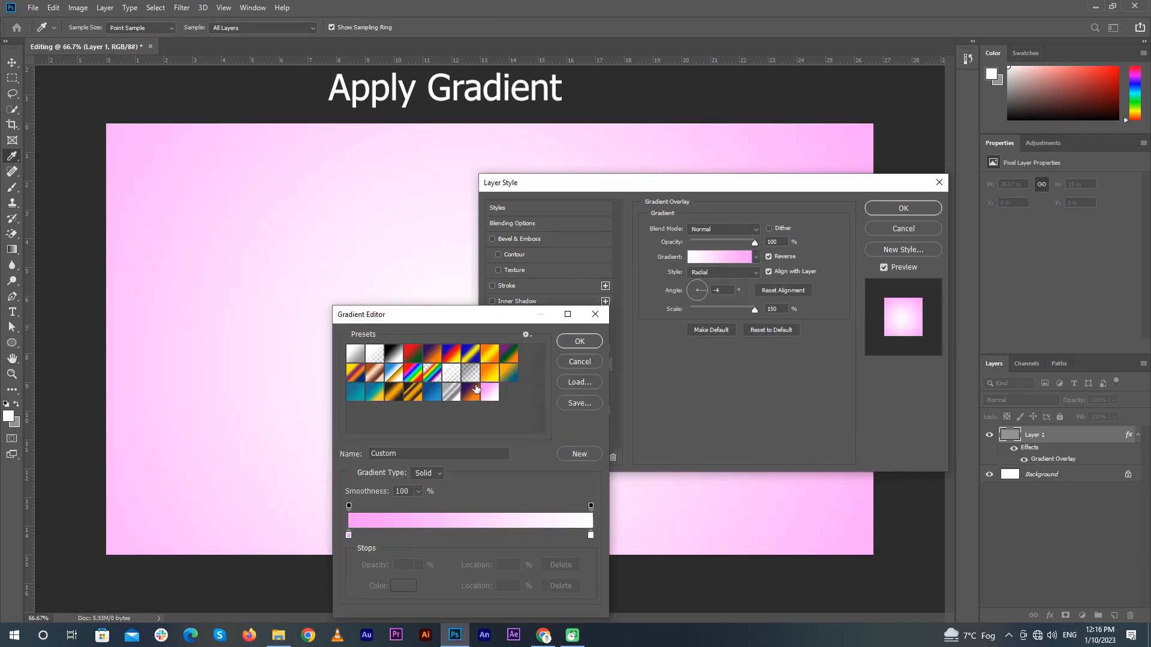
left_click(489, 373)
left_click(576, 341)
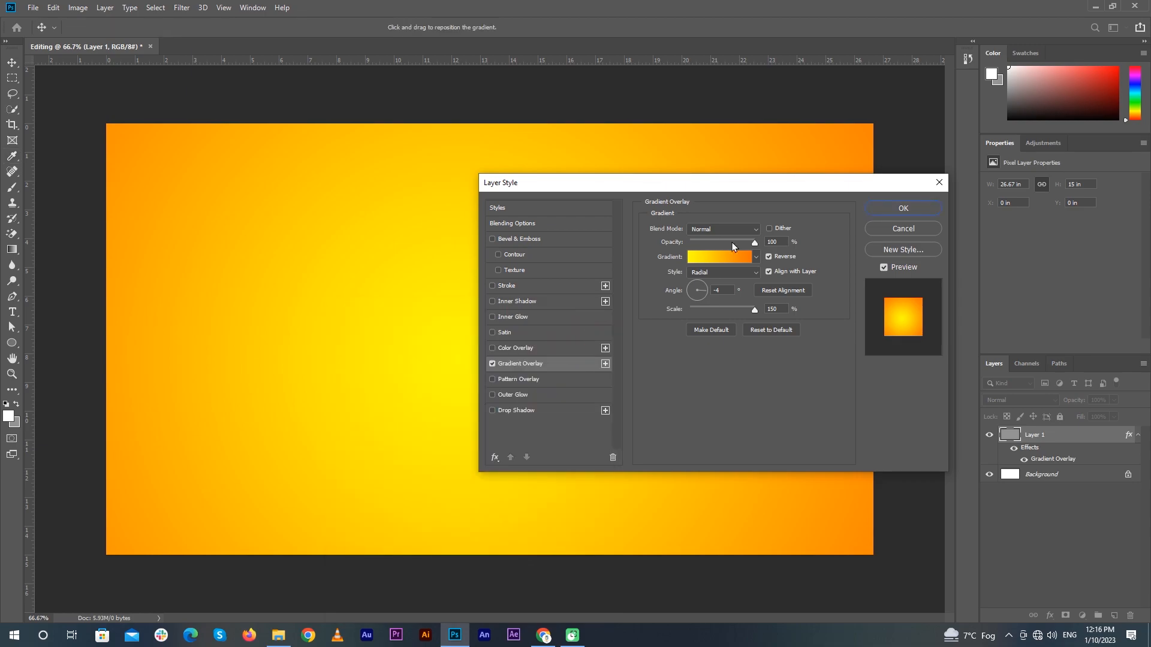
left_click(900, 208)
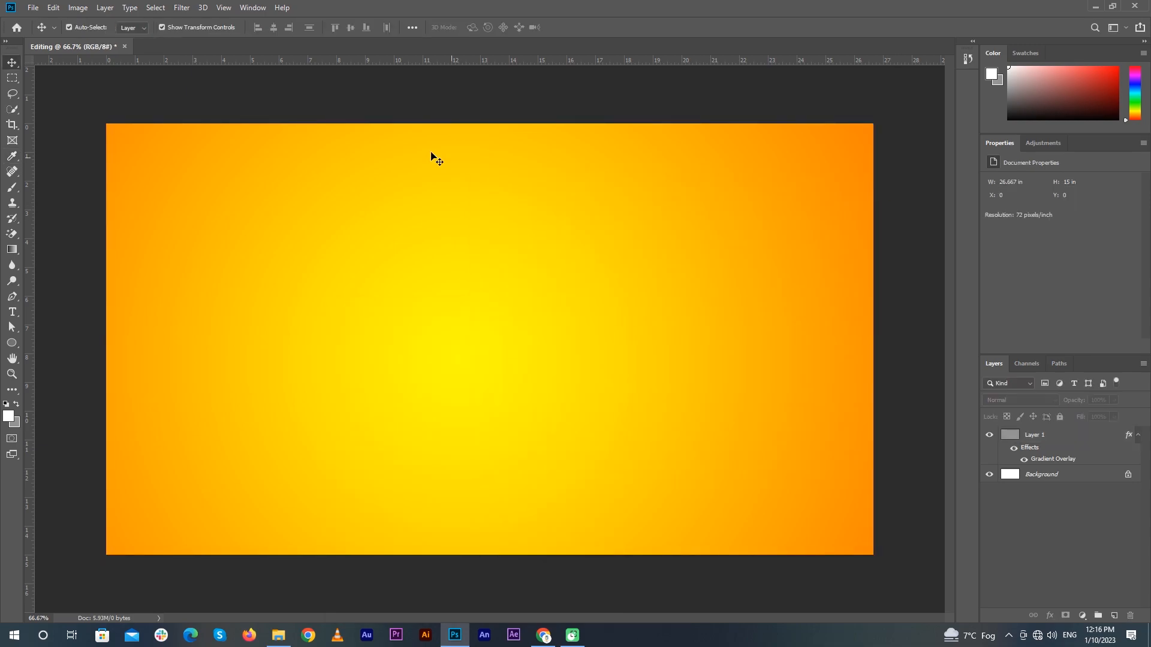
- Open the images pngegg (39).png, pngegg (40).png, pngegg (43).png and pngegg (44).png
left_click(34, 8)
left_click(43, 34)
left_click_drag(272, 199, 598, 231)
left_click(742, 476)
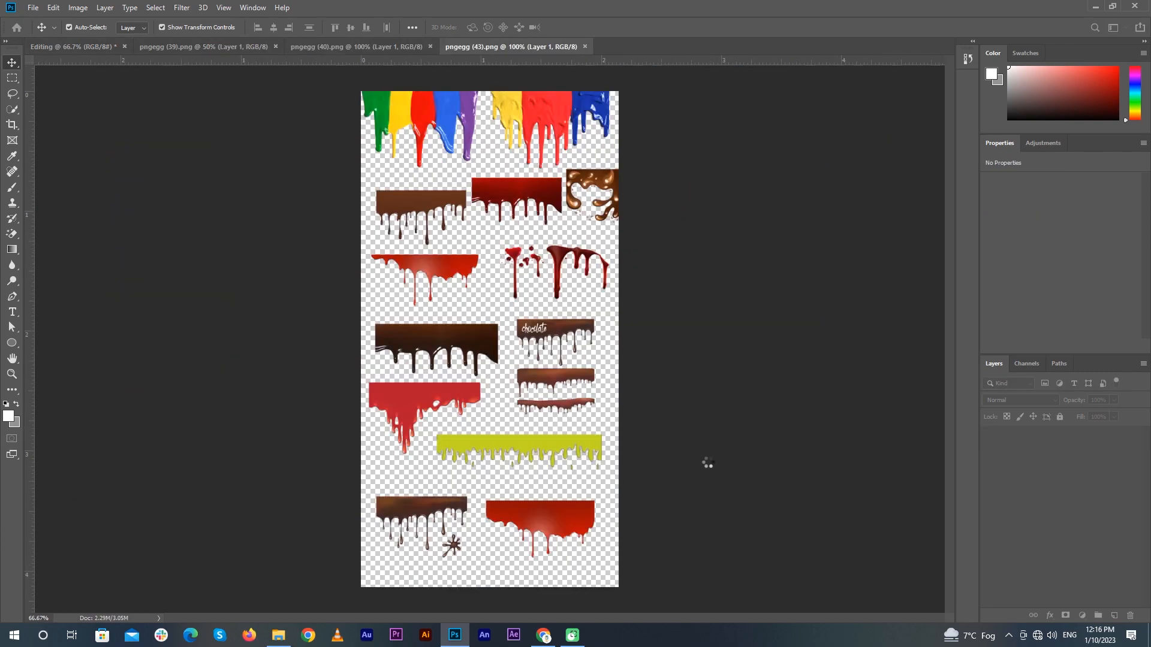
left_click(791, 379)
- Bring the girl from pngegg (39).png into the Editing document, enlarged and centred so she is cropped below the hips
left_click(257, 46)
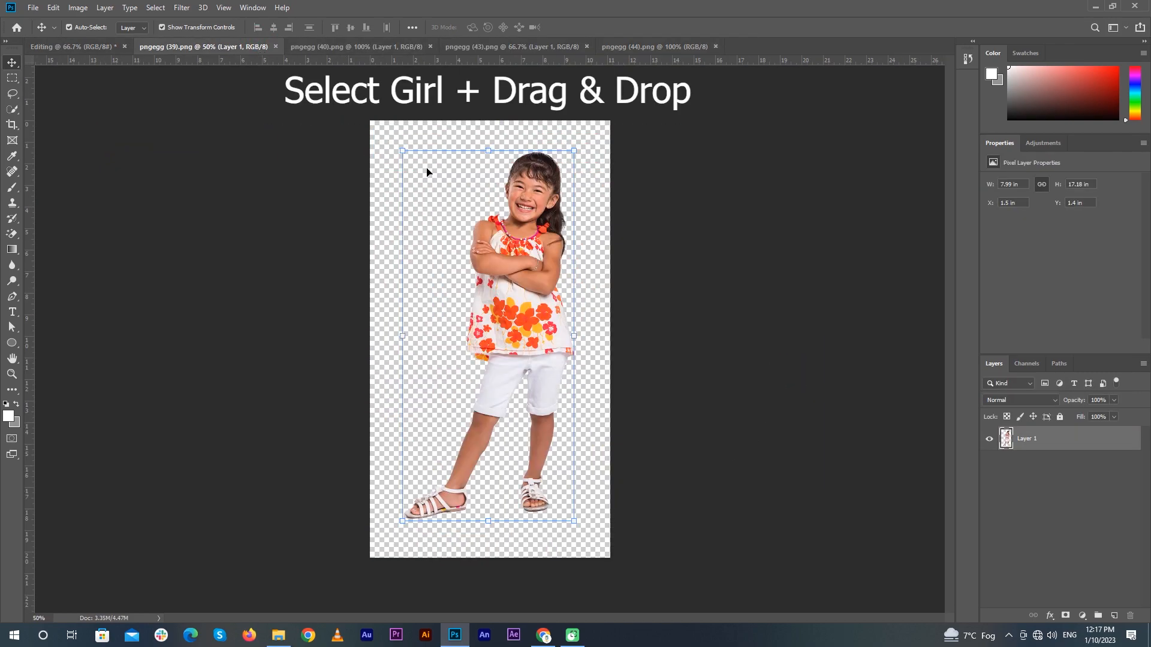
left_click_drag(529, 282, 468, 418)
left_click_drag(576, 172, 681, 92)
left_click_drag(617, 208, 590, 284)
left_click_drag(600, 140, 579, 175)
left_click_drag(508, 312, 513, 267)
left_click(575, 27)
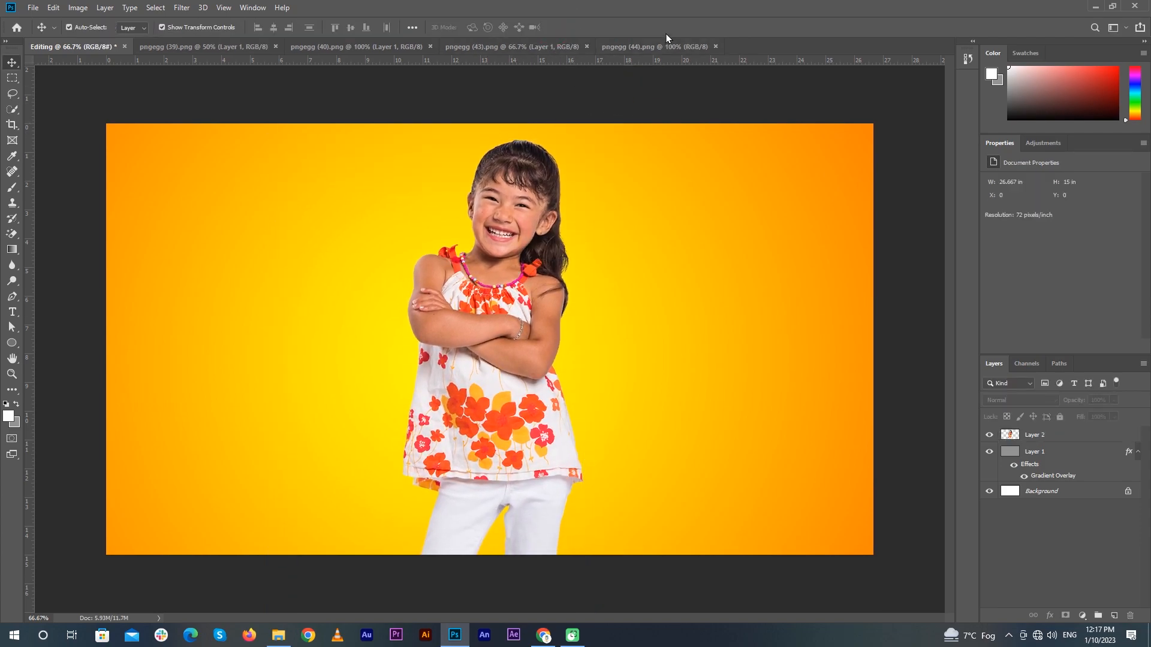
- Bring the dark red drip from pngegg (44).png into the Editing document, scaled to 79.77% across the lower part of the girl's dress
left_click(659, 46)
left_click_drag(567, 173, 527, 440)
left_click_drag(578, 319, 569, 398)
left_click_drag(638, 515, 572, 514)
scroll(543, 500, "up", 10)
left_click_drag(404, 416, 555, 310)
left_click_drag(466, 264, 521, 231)
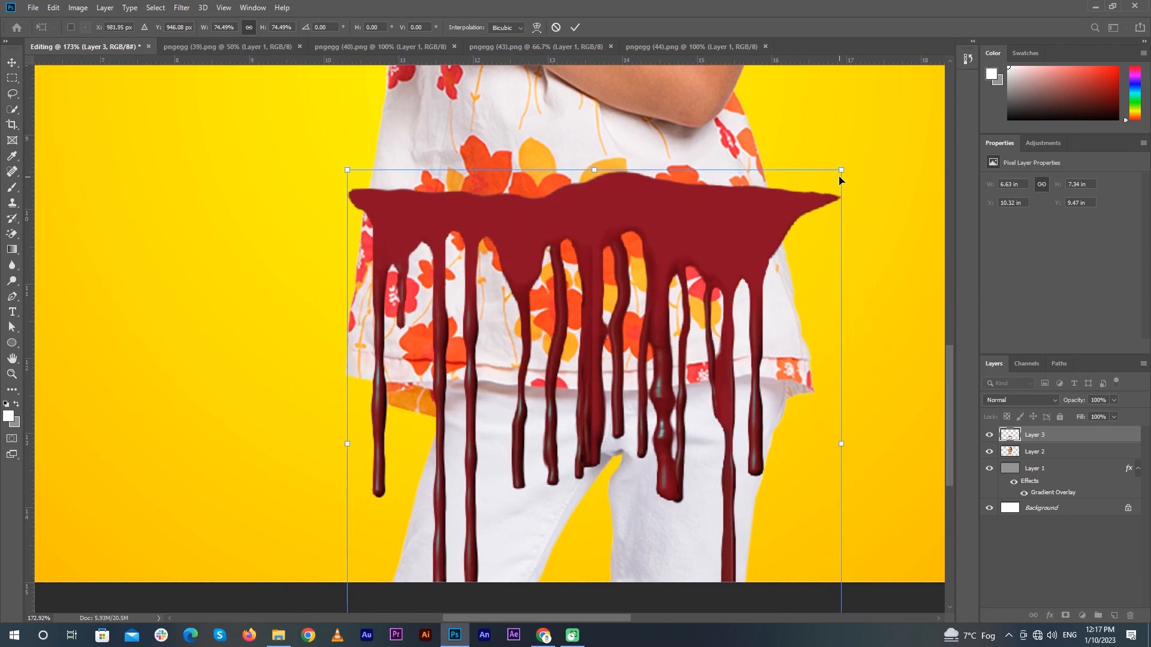
left_click_drag(842, 169, 876, 116)
left_click_drag(658, 254, 660, 271)
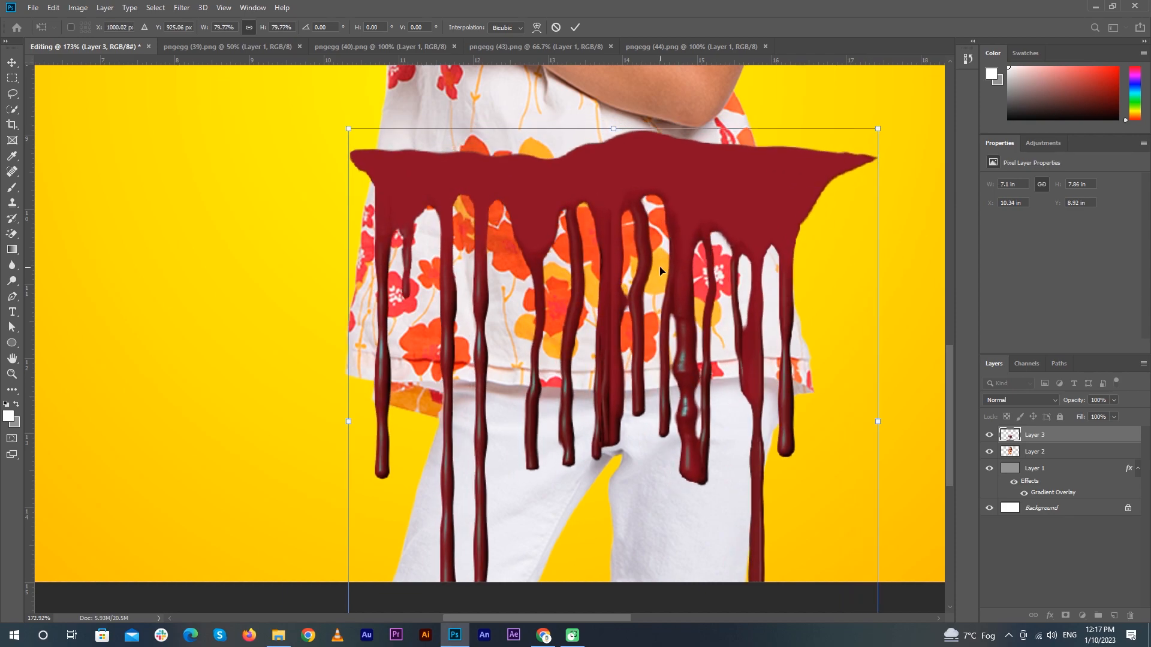
scroll(660, 271, "down", 3)
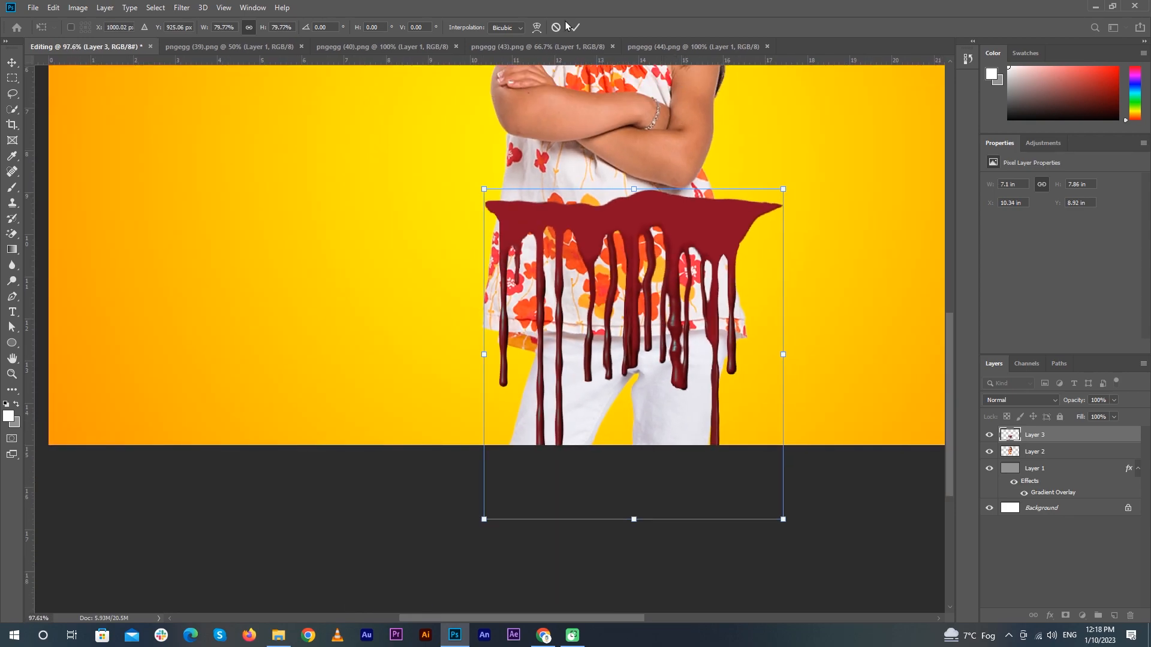
left_click(573, 28)
- Select the brown chocolate drip with the splash beside it, lowest in pngegg (43).png, using the Lasso tool
left_click(681, 47)
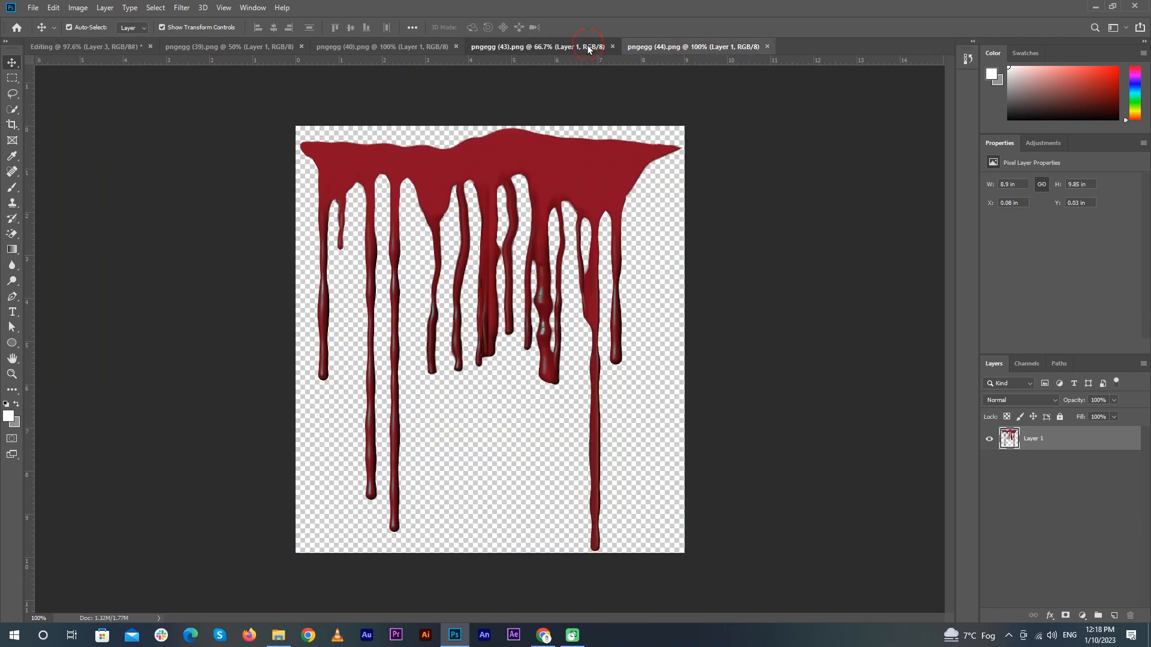
left_click(570, 46)
scroll(540, 359, "up", 2)
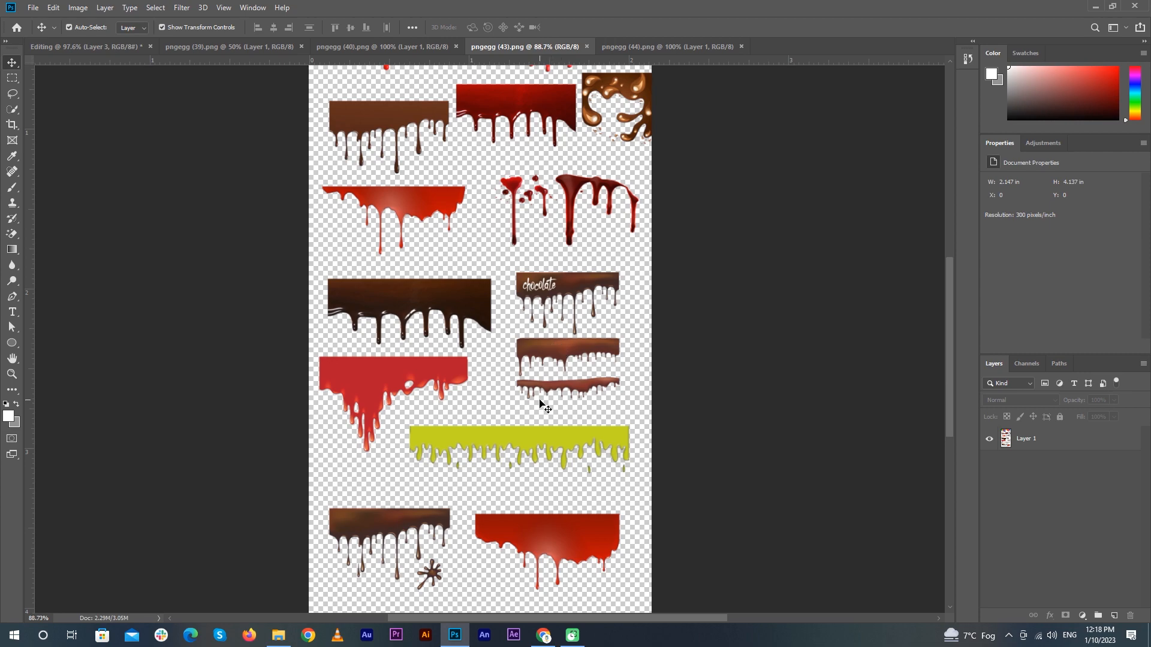
key("l")
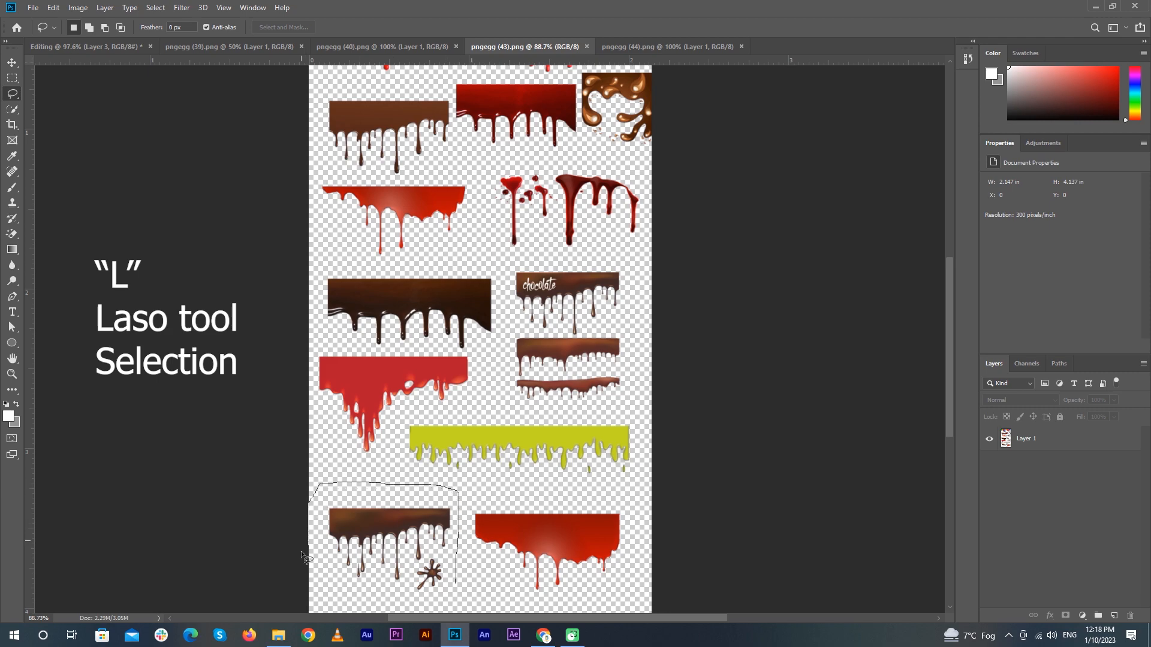
left_click_drag(463, 585, 461, 589)
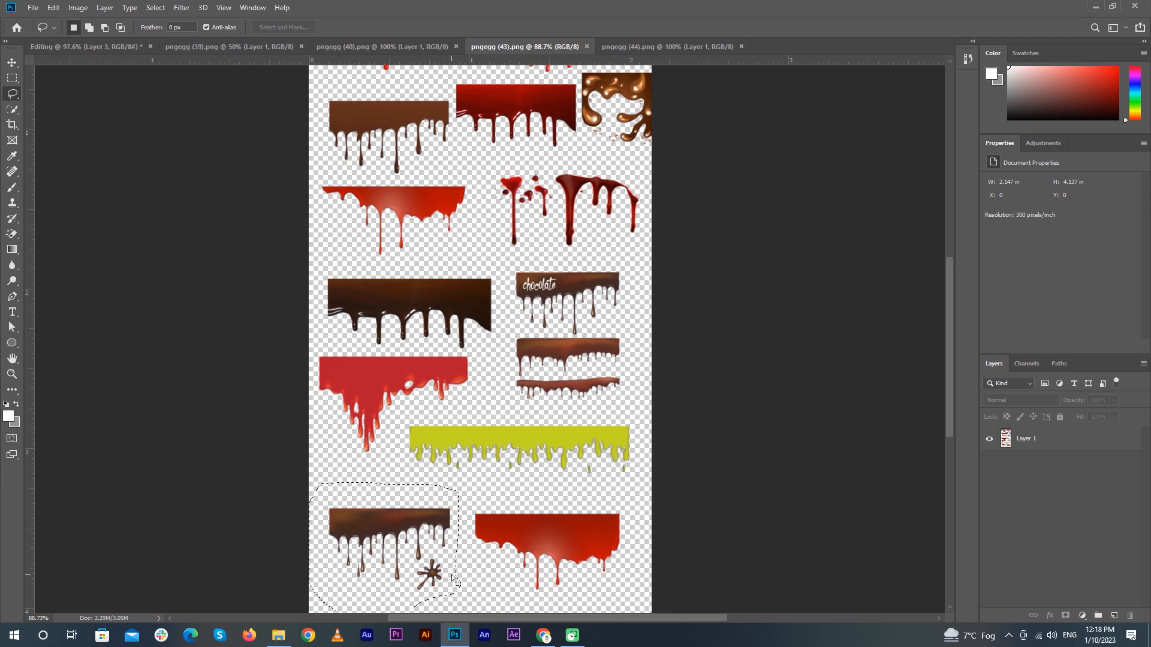
key("v")
left_click(409, 524)
key("Return")
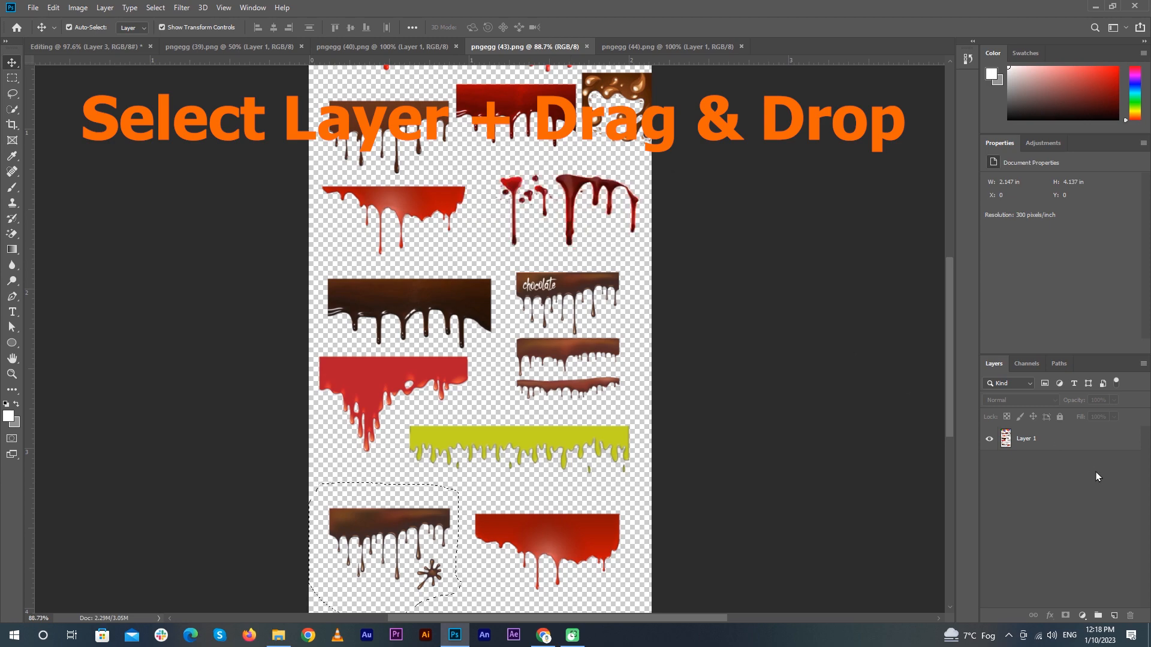
- Copy the selected chocolate drip into the Editing document and enlarge it over the dress to about 5.5 in wide
left_click(1064, 440)
mouse_move(413, 540)
left_mouse_down()
mouse_move(308, 386)
mouse_move(105, 31)
mouse_move(77, 53)
mouse_move(359, 239)
mouse_move(539, 288)
left_mouse_up()
key("ctrl+t")
left_click_drag(613, 250, 723, 197)
key("Return")
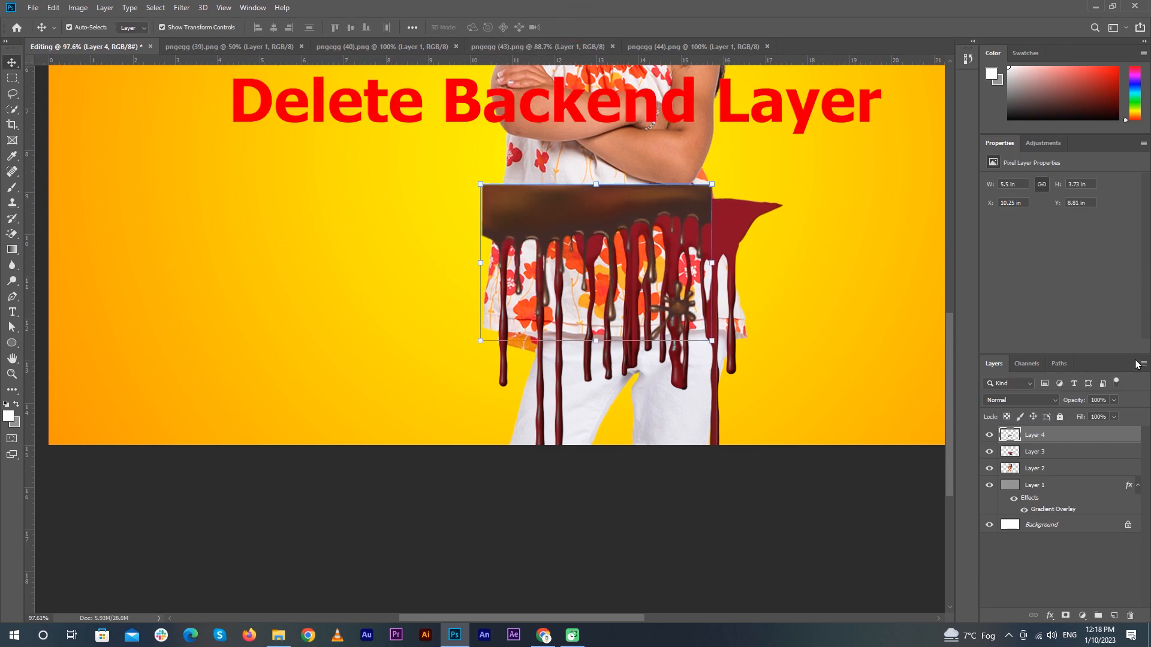
- Hide the dark red drip layer and fit the chocolate drip below the girl's arms, narrowed to about 5.1 in wide
left_click(989, 452)
scroll(768, 293, "up", 4)
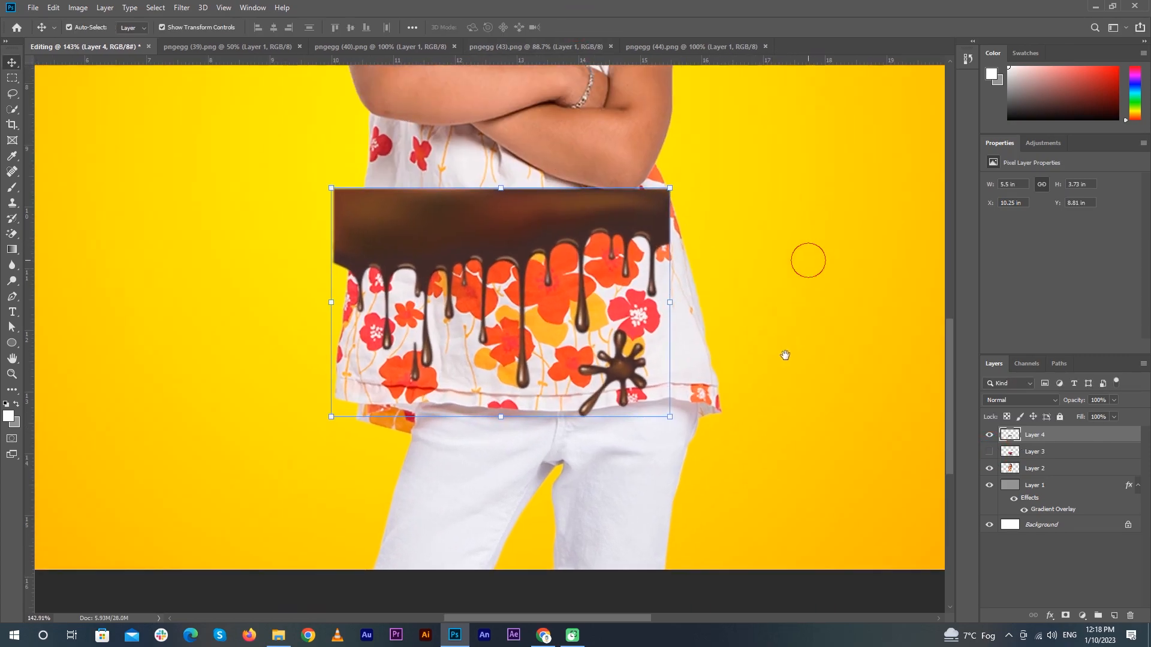
left_click_drag(485, 321, 513, 327)
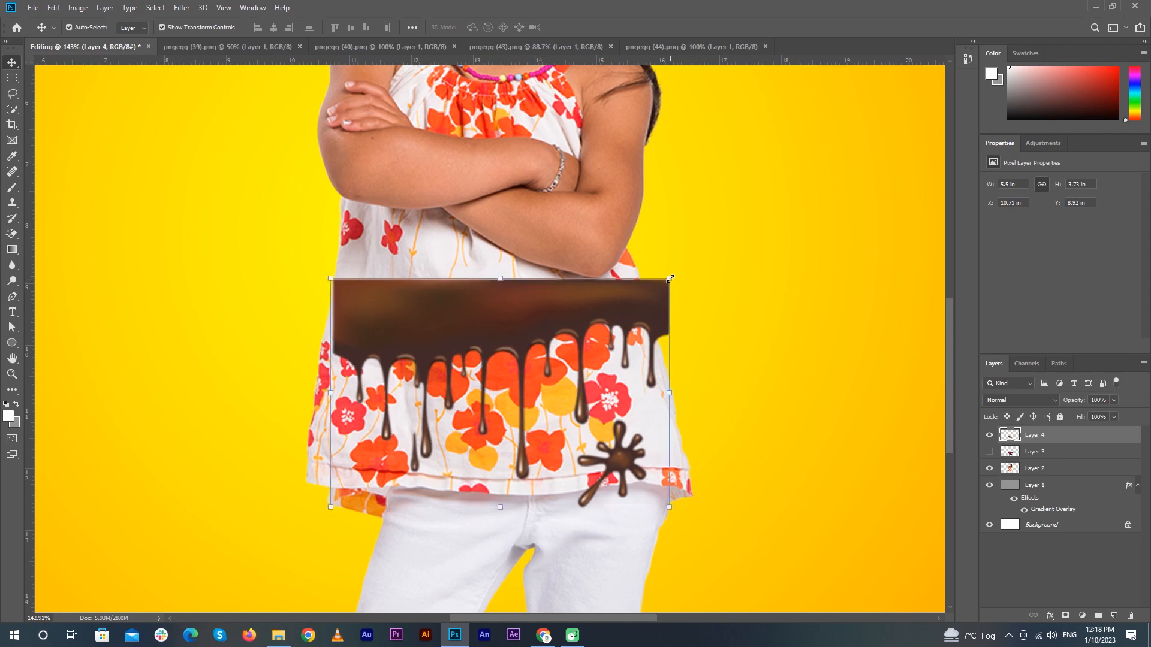
left_click_drag(670, 390, 646, 391)
left_click(575, 28)
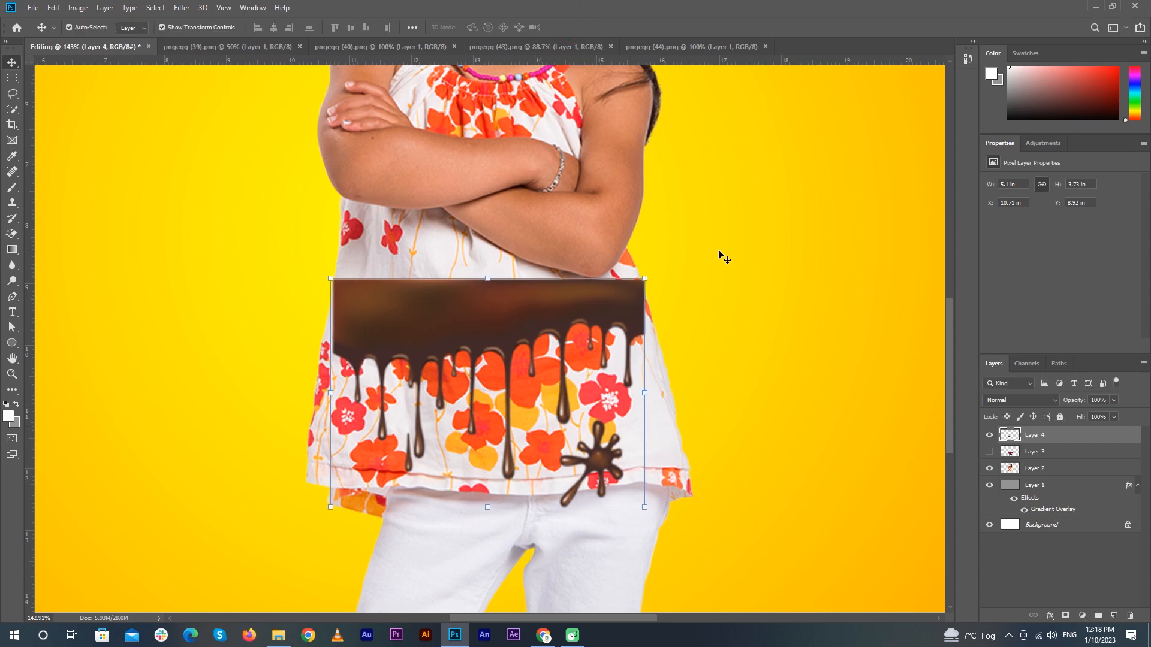
left_click(715, 265)
scroll(675, 293, "up", 2)
scroll(669, 294, "up", 1)
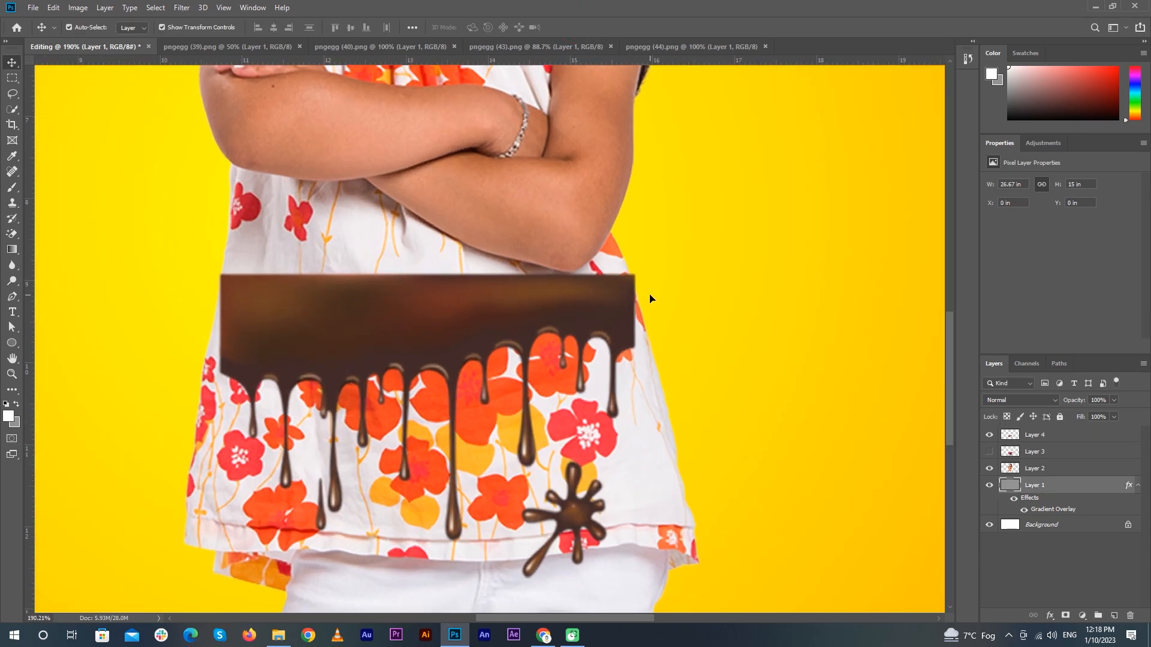
key("ctrl+t")
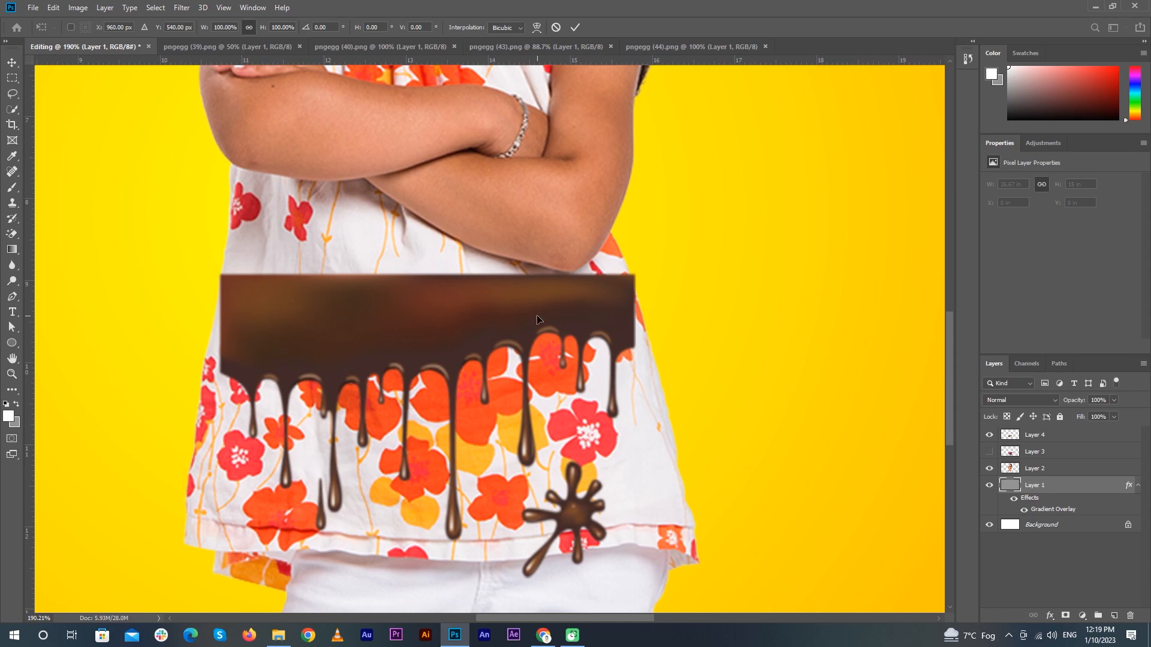
- Warp the chocolate drip layer so its right edge flares outward along the outline of the dress
left_click(1019, 436)
key("ctrl+t")
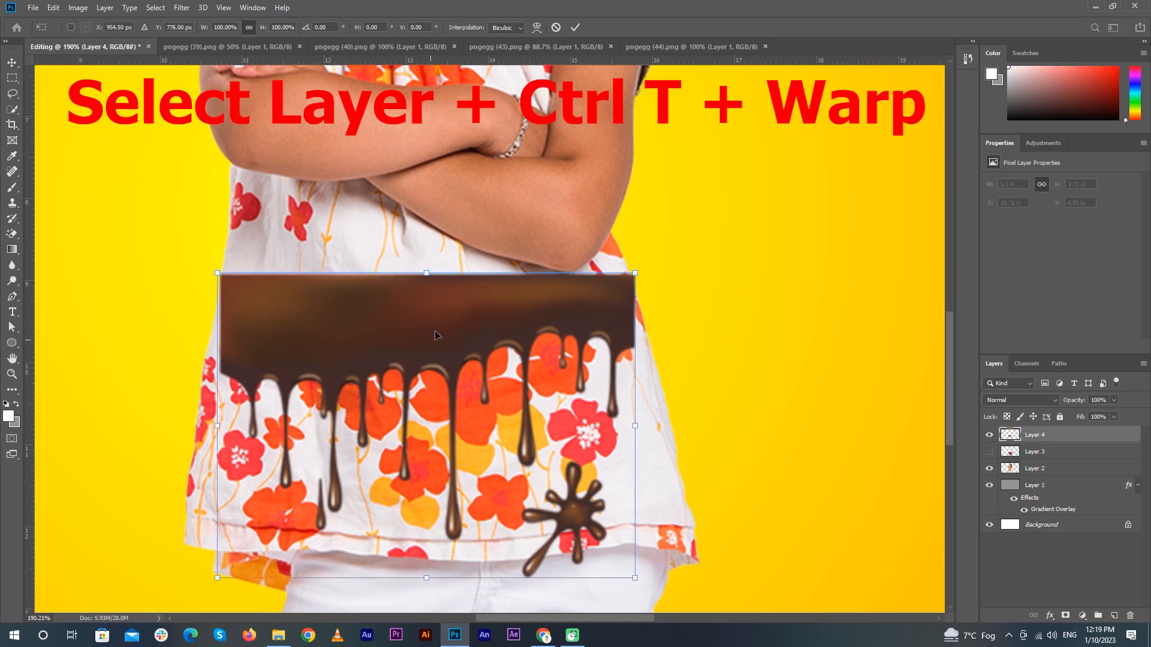
right_click(426, 350)
left_click(487, 396)
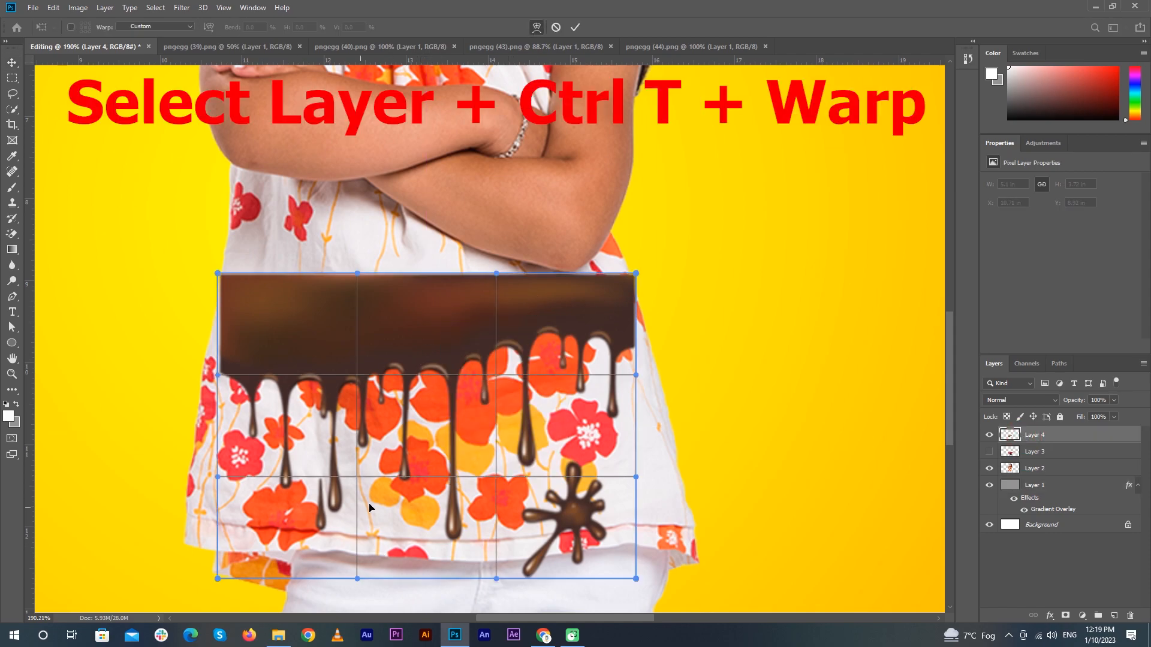
left_click_drag(637, 579, 712, 581)
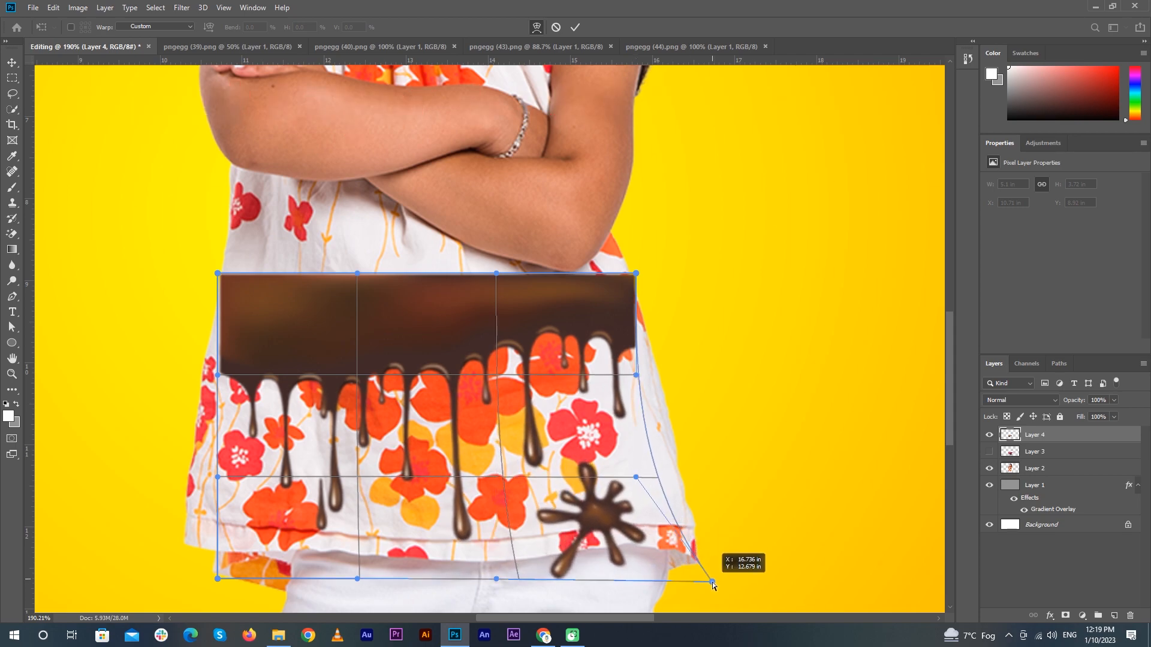
left_click_drag(638, 376, 666, 375)
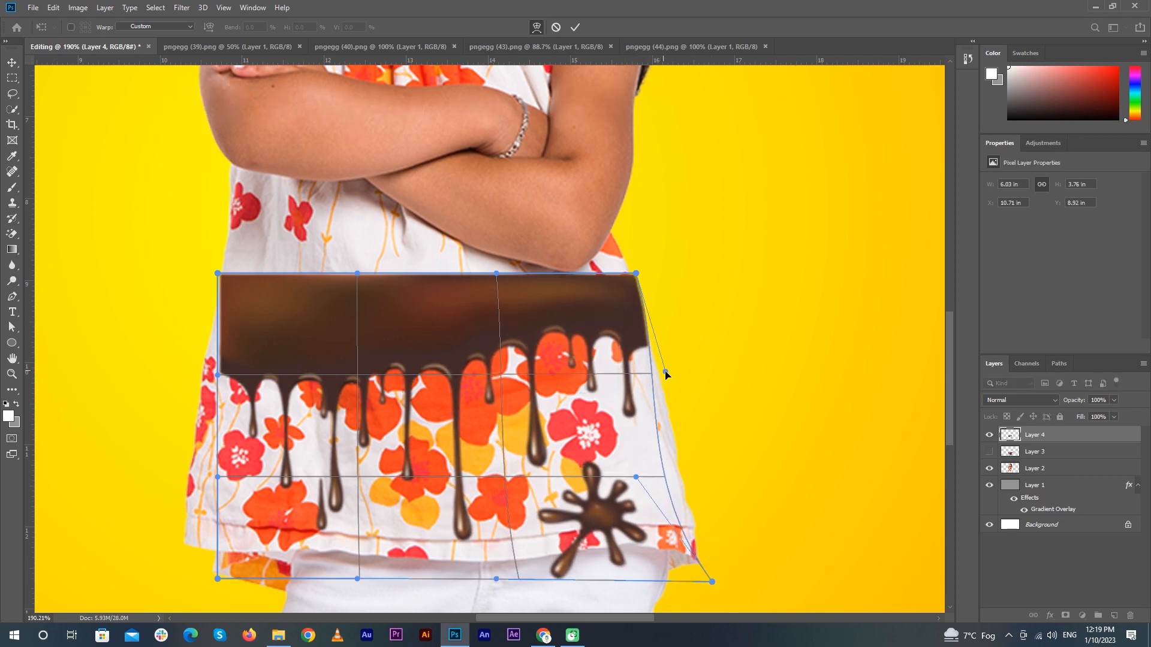
left_click_drag(637, 274, 631, 272)
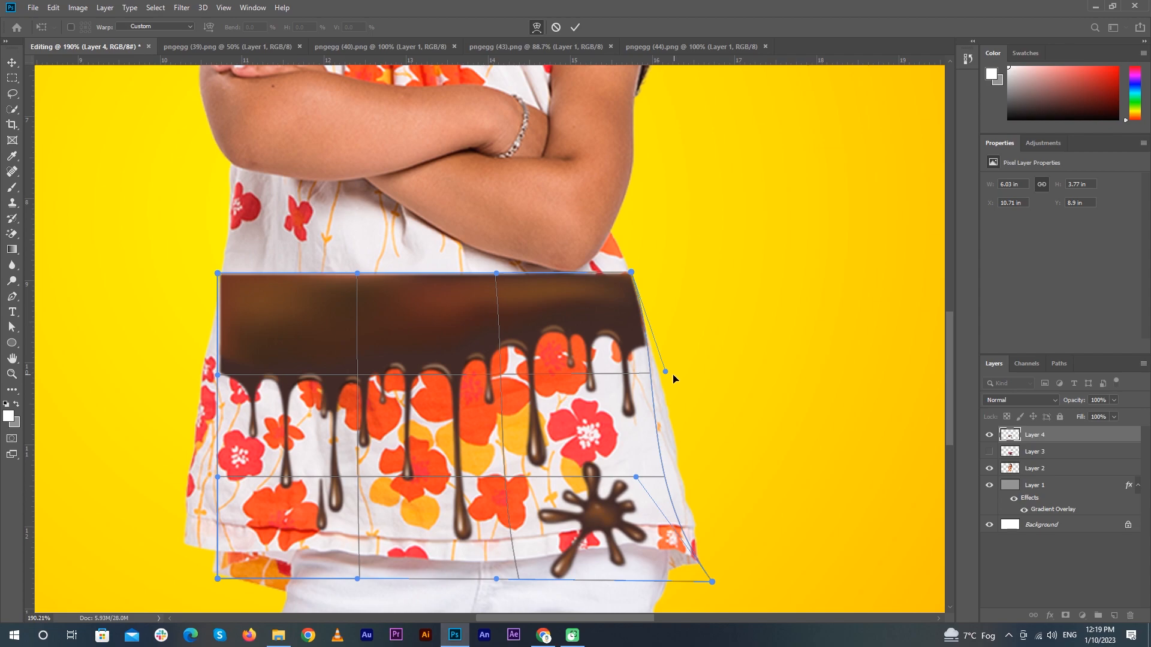
left_click_drag(666, 375, 677, 389)
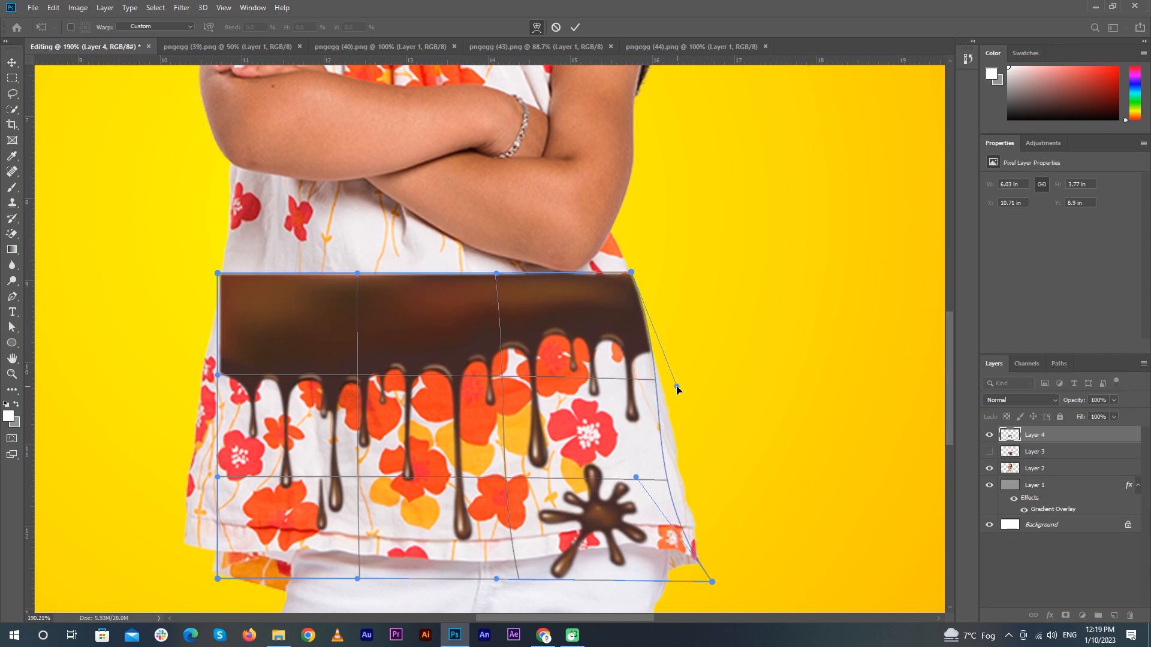
- Flare the chocolate drip's left edge outward along the dress, bow its middle downward towards the hem, and apply the warp
left_click_drag(217, 579, 155, 598)
left_click_drag(218, 375, 187, 364)
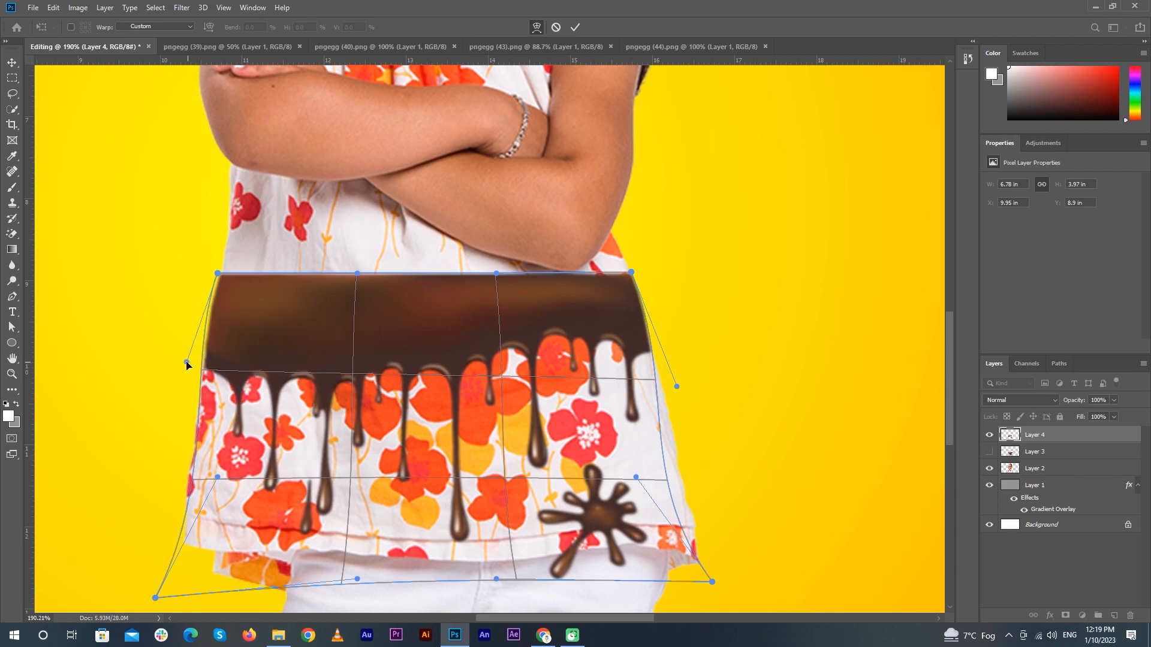
left_click_drag(219, 279, 221, 279)
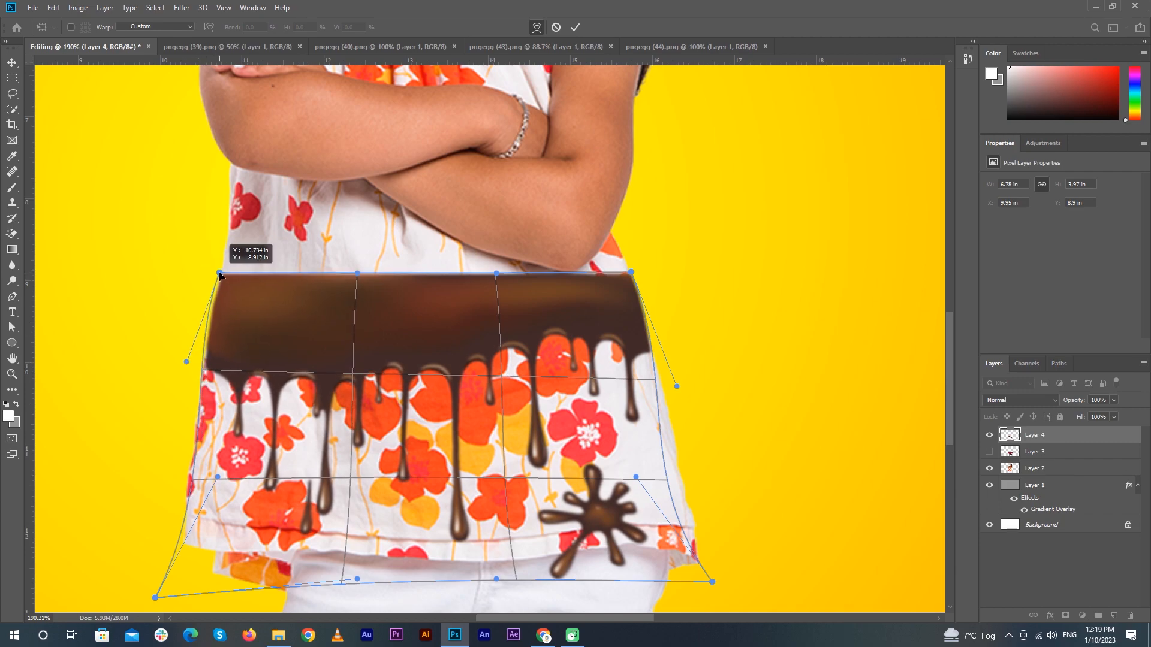
left_click_drag(468, 393, 468, 477)
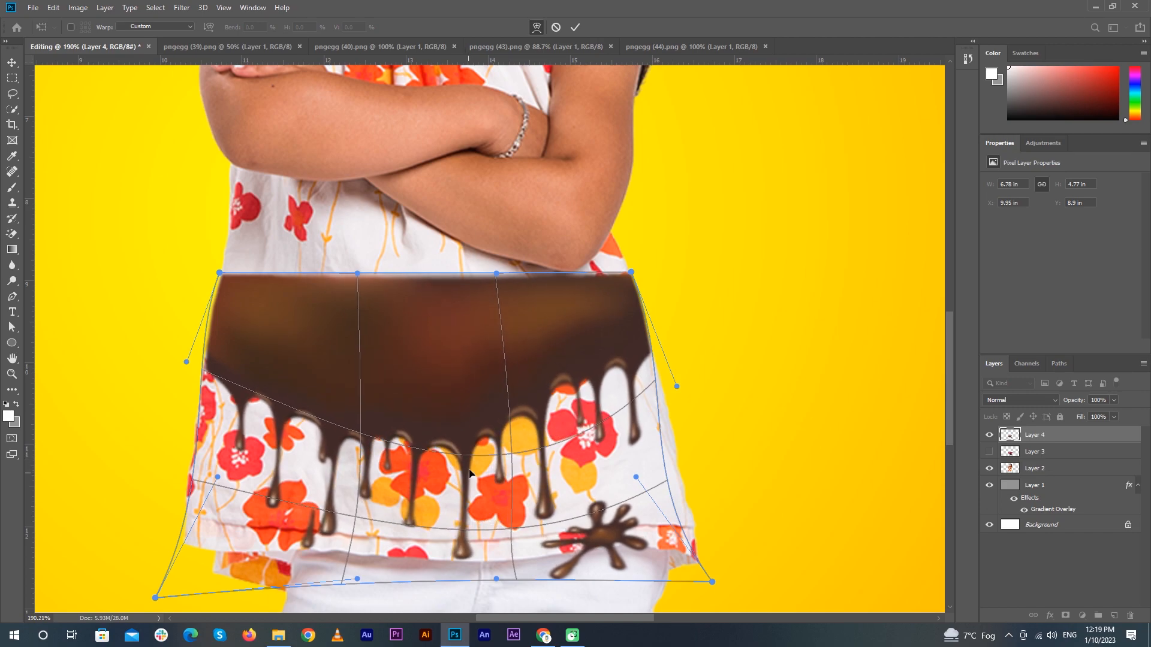
left_click_drag(442, 539, 436, 566)
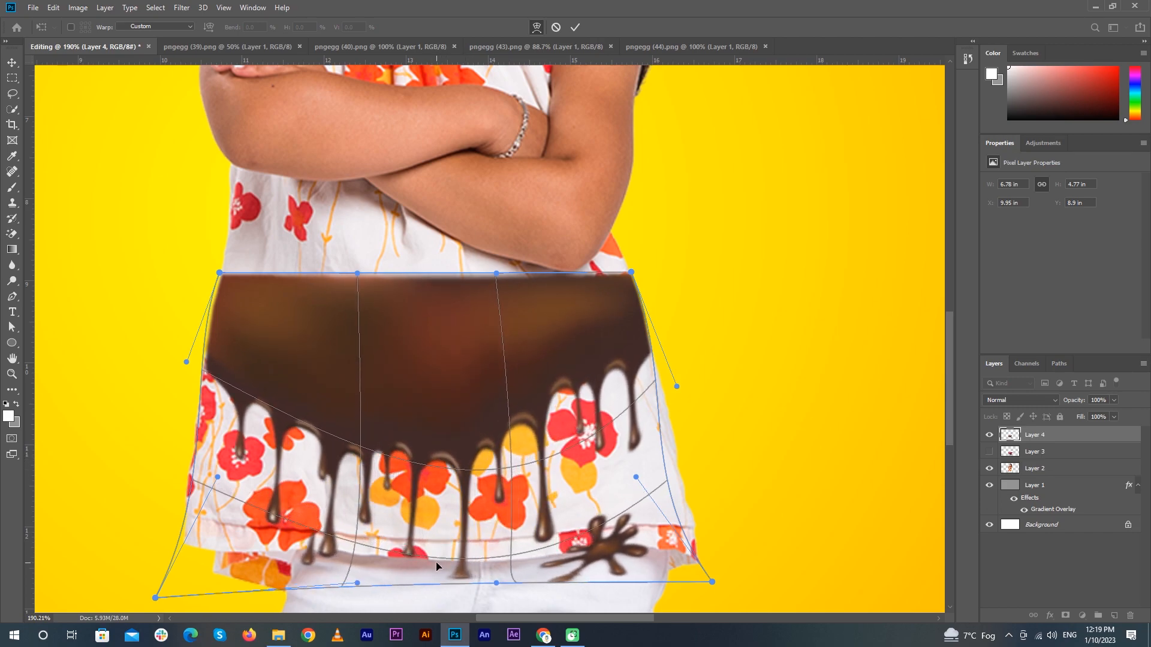
left_click(574, 28)
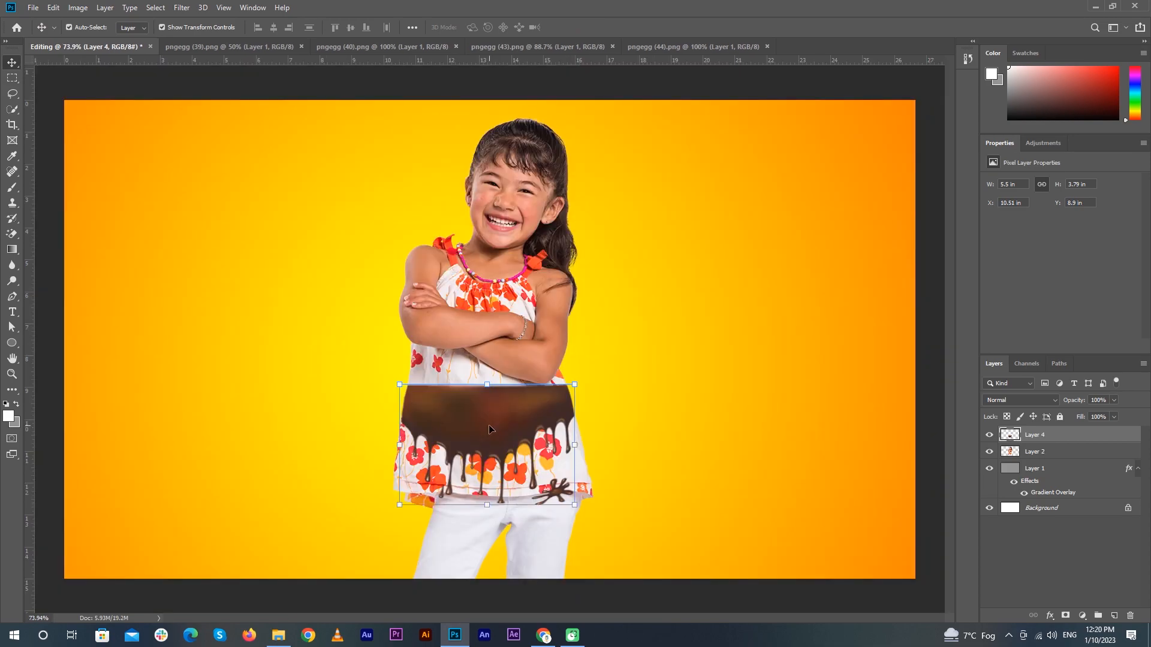
- Add a layer mask to the girl's layer, Layer 2
scroll(489, 438, "up", 6)
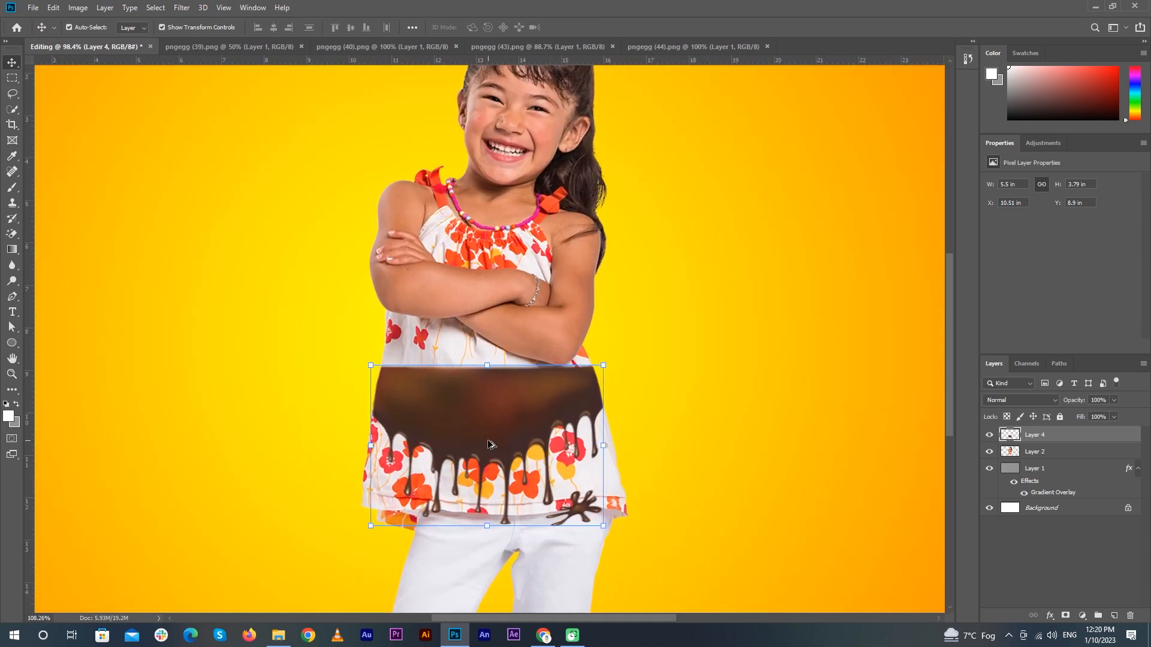
left_click_drag(489, 444, 512, 311)
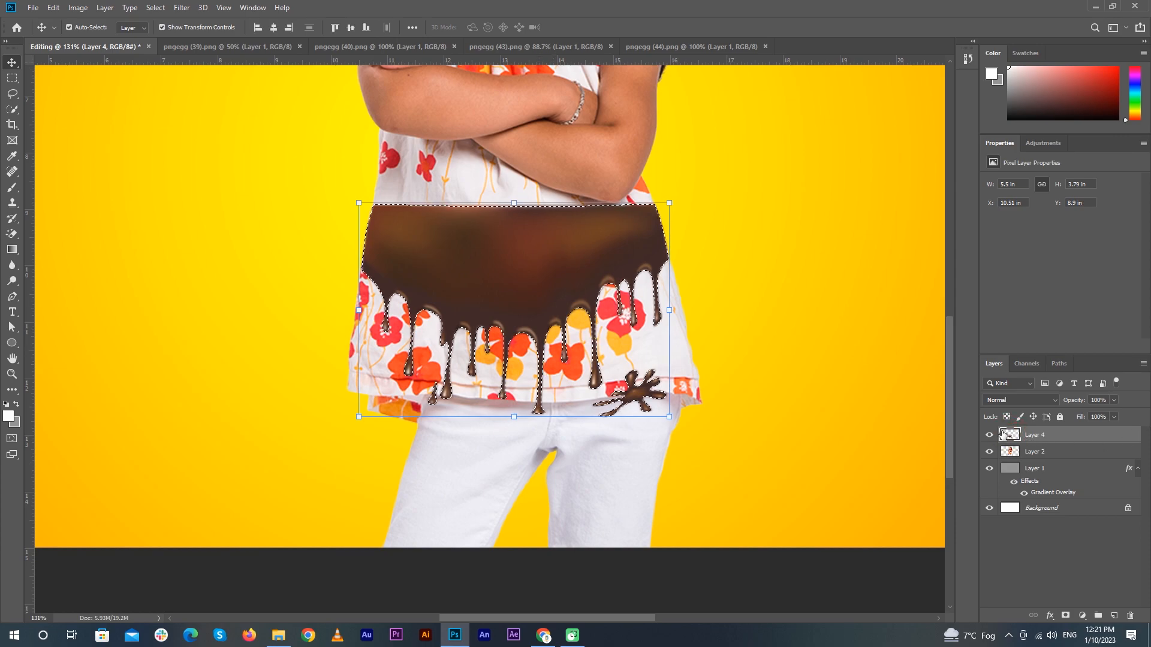
left_click(1017, 452)
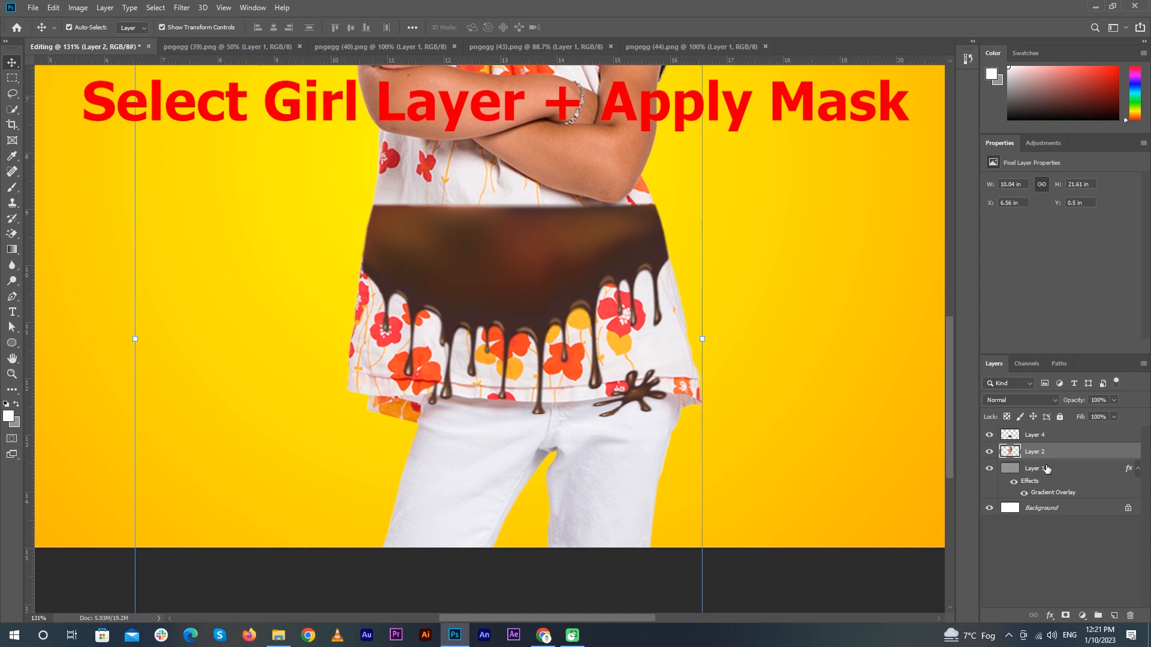
left_click(1064, 618)
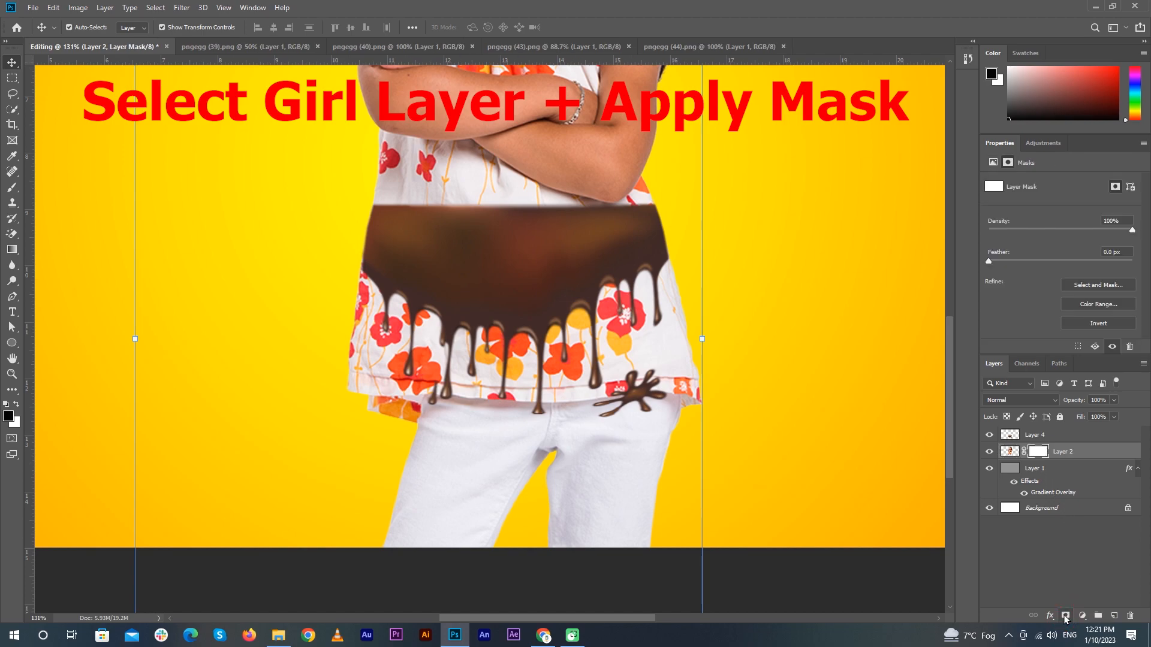
- Load the outline of the chocolate drip layer as a selection, hide that layer and make Layer 2's mask active
left_click(1011, 436)
left_click(1011, 436, "ctrl")
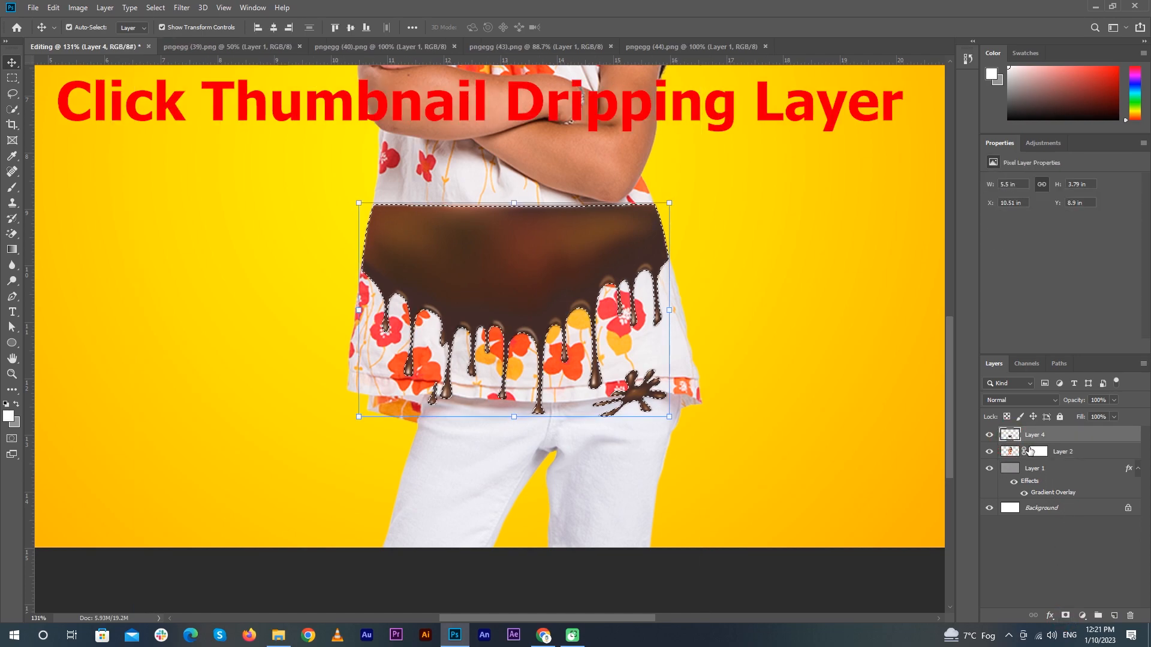
left_click(989, 435)
left_click(1040, 454)
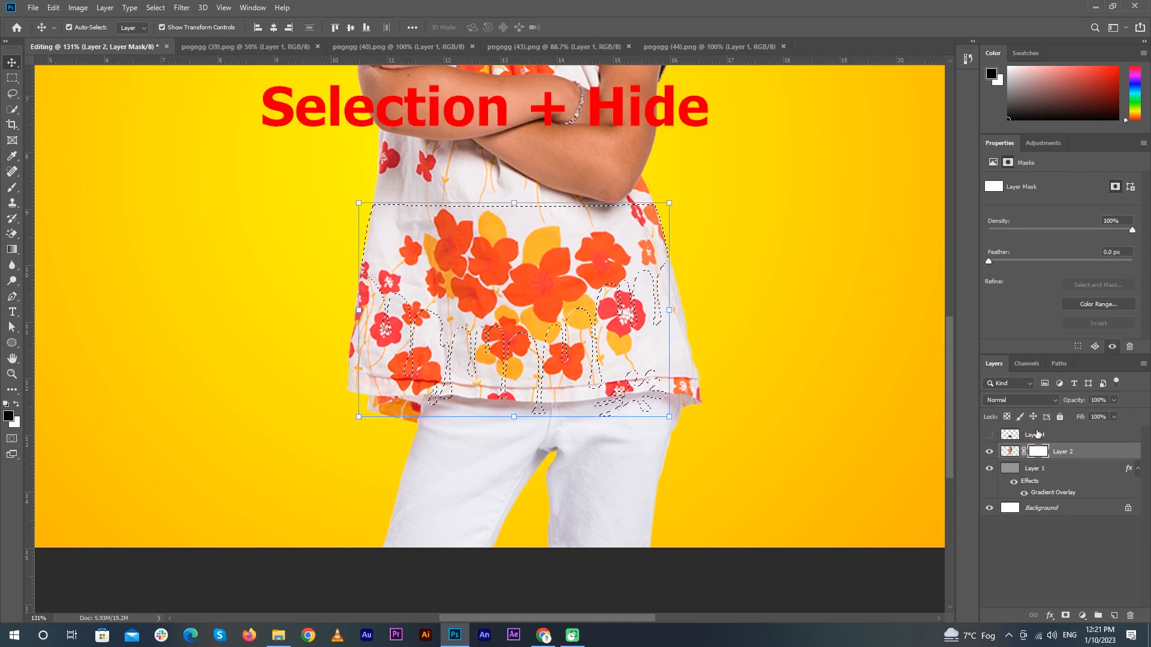
- Switch to the Brush tool and invert the drip-shaped selection
key("b")
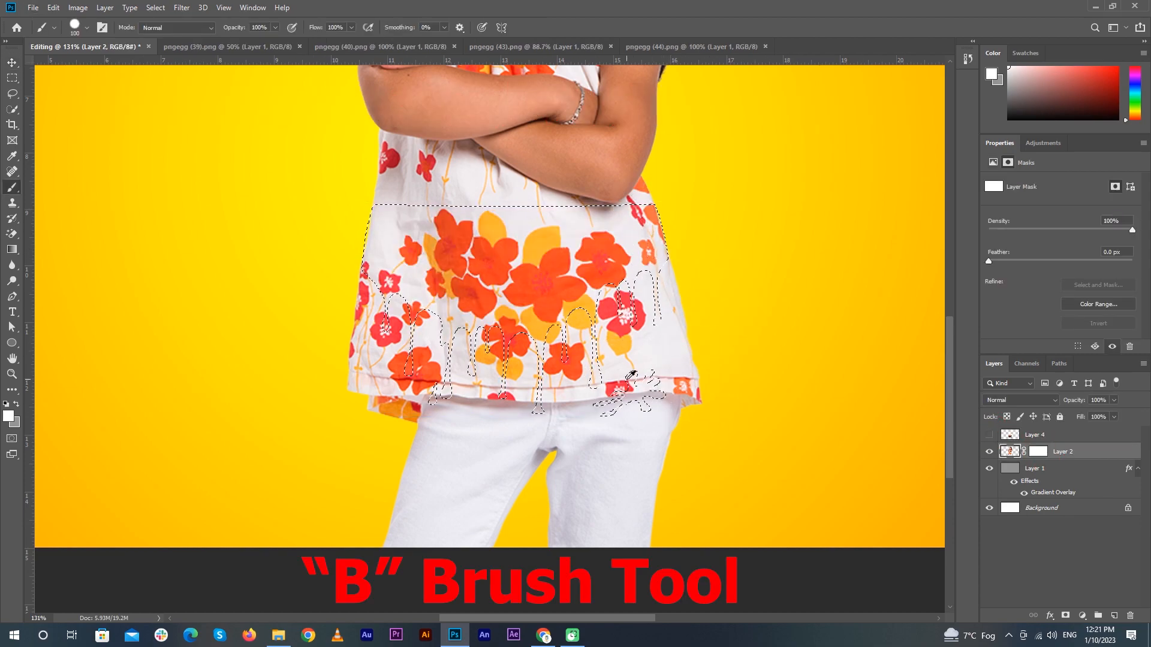
scroll(631, 374, "down", 3)
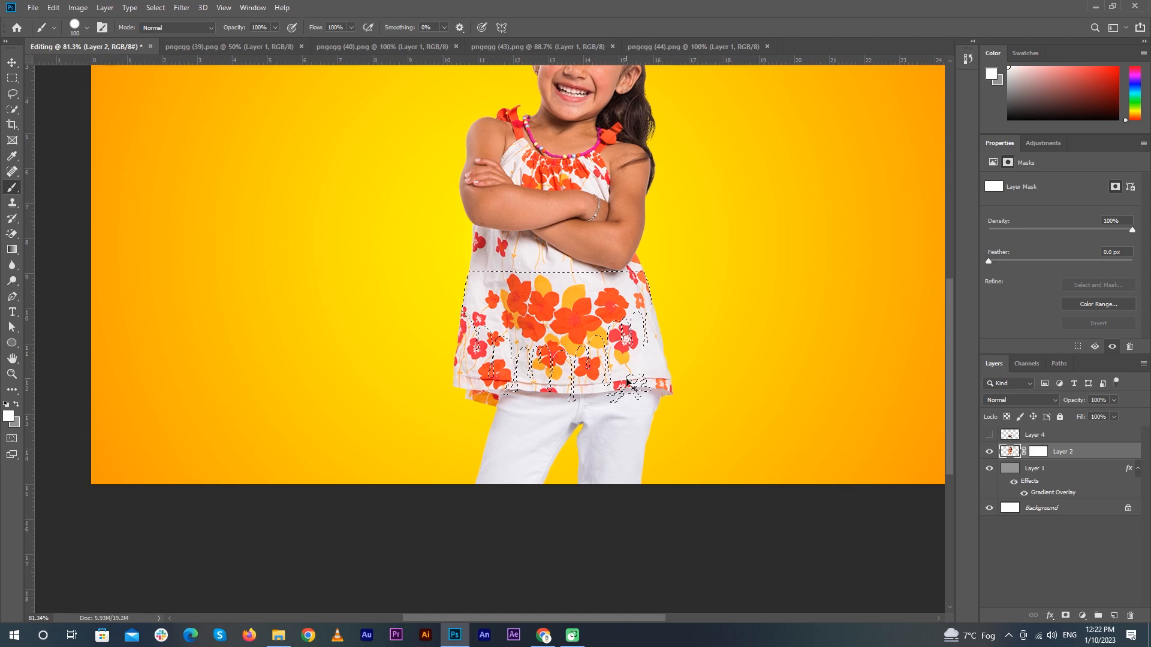
key("ctrl+shift+i")
scroll(624, 311, "down", 2)
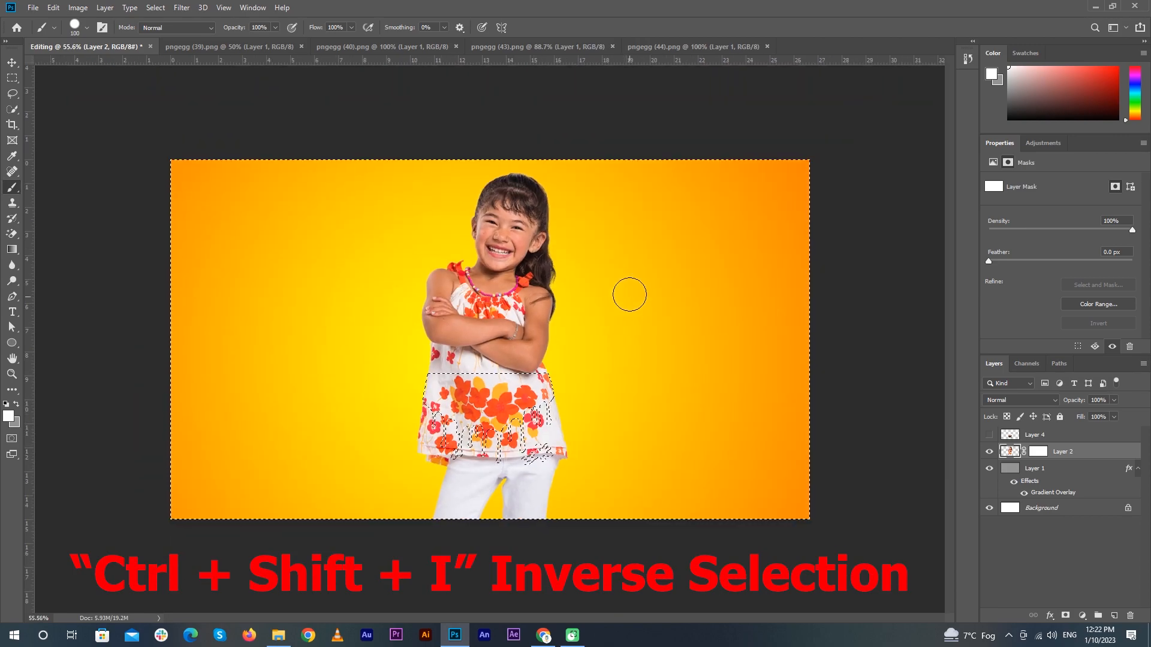
scroll(457, 527, "up", 2)
scroll(457, 527, "up", 3)
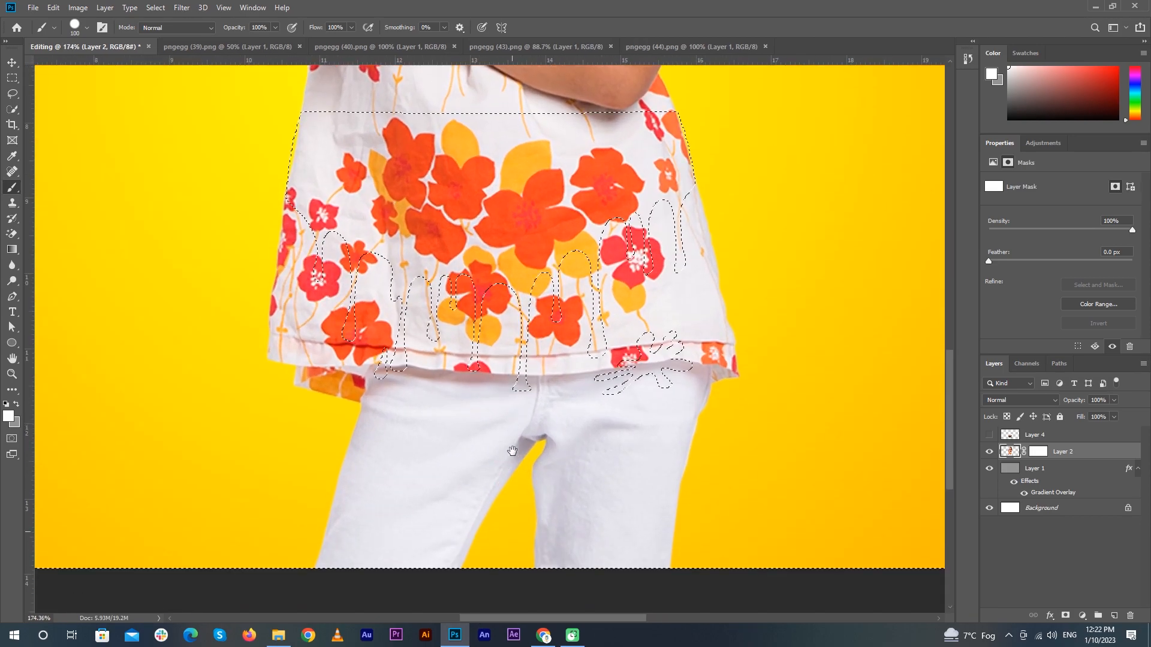
- Paint black on Layer 2's mask to hide the dress hem and trousers outside the drip shape, and clear the selection
left_click_drag(667, 243, 696, 262)
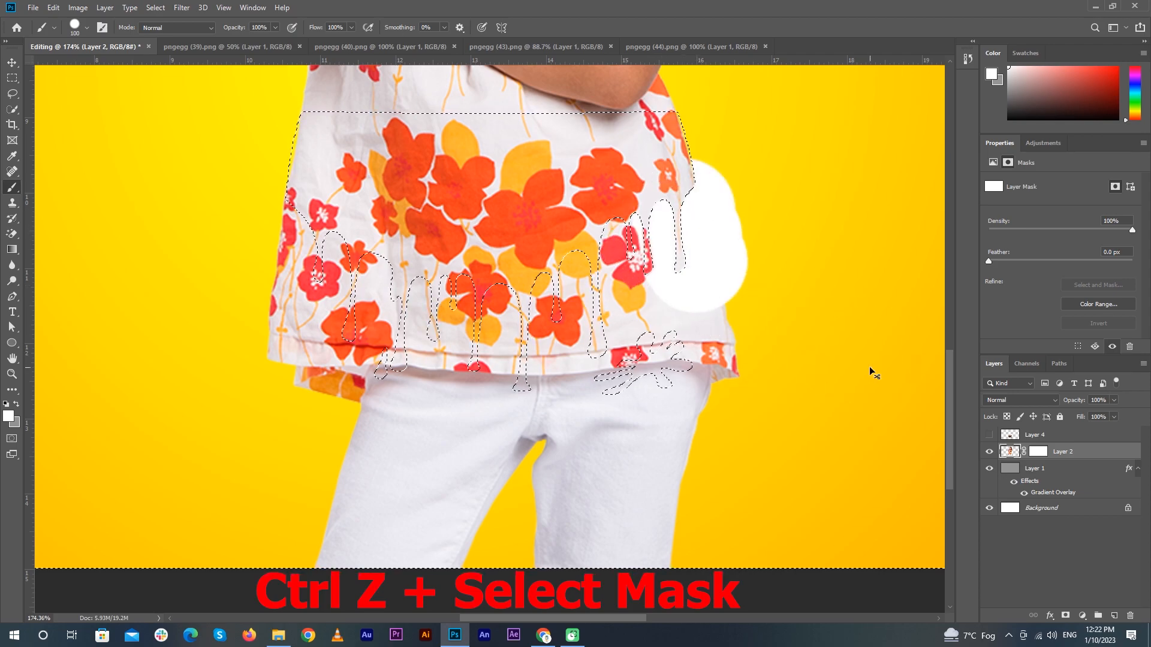
key("ctrl+z")
left_click(1035, 456)
key("x")
mouse_move(745, 282)
left_mouse_down()
mouse_move(696, 238)
mouse_move(692, 398)
mouse_move(708, 352)
mouse_move(648, 349)
left_mouse_up()
mouse_move(644, 252)
left_mouse_down()
mouse_move(520, 419)
mouse_move(472, 353)
mouse_move(485, 271)
mouse_move(539, 333)
mouse_move(320, 287)
mouse_move(275, 212)
mouse_move(287, 370)
mouse_move(401, 385)
mouse_move(407, 406)
mouse_move(394, 343)
mouse_move(366, 446)
mouse_move(481, 468)
mouse_move(599, 398)
left_mouse_up()
scroll(645, 414, "down", 2)
scroll(646, 415, "down", 4)
mouse_move(586, 496)
left_mouse_down()
mouse_move(553, 558)
mouse_move(515, 573)
mouse_move(507, 534)
mouse_move(421, 605)
mouse_move(420, 576)
mouse_move(492, 555)
mouse_move(357, 560)
left_mouse_up()
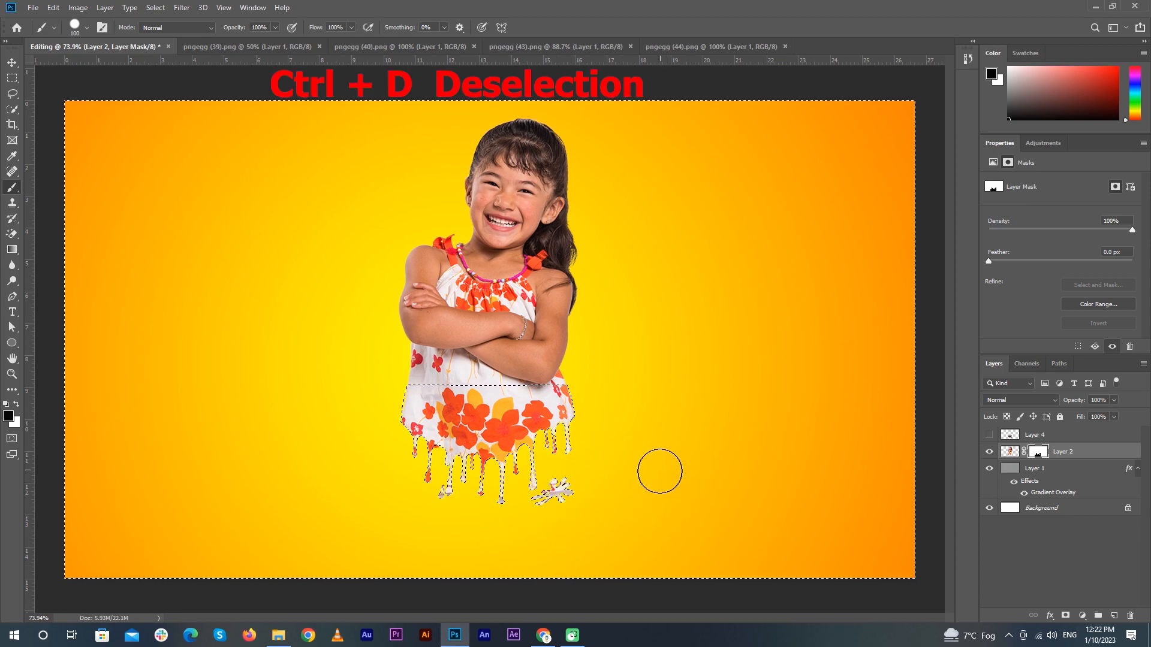
key("ctrl+d")
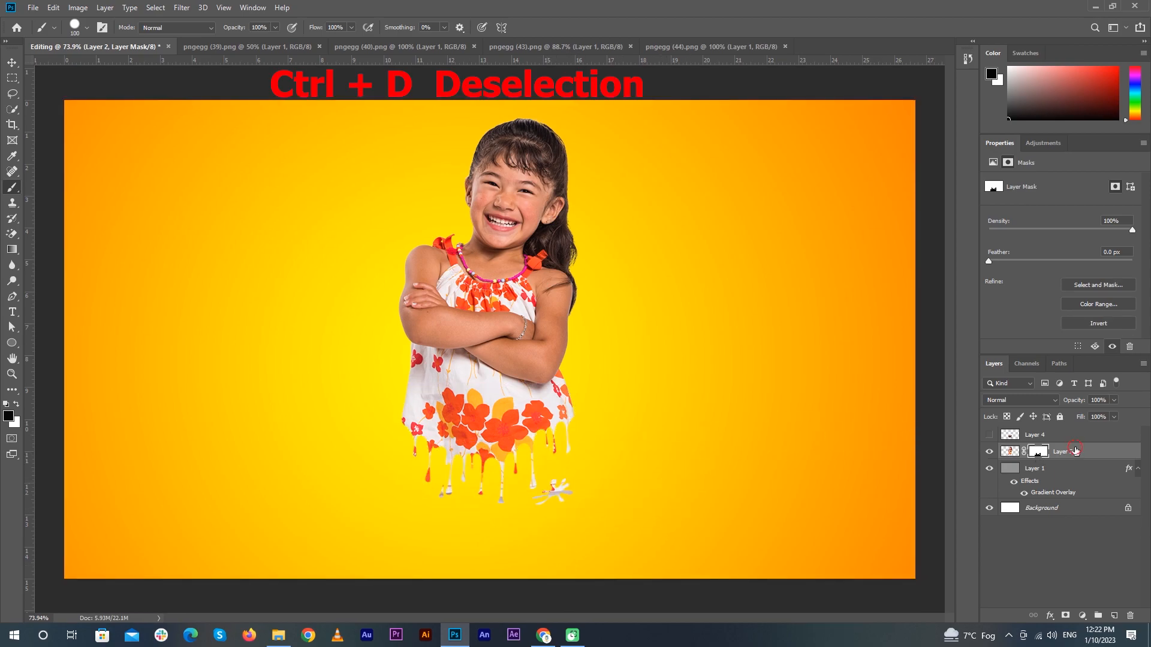
- Shift the girl's layer upward to expose her legs below the canvas and mask both legs and feet out with black
left_click(1075, 450)
key("ctrl+t")
left_click_drag(512, 407, 511, 193)
left_click(1039, 450)
key("b")
key("d")
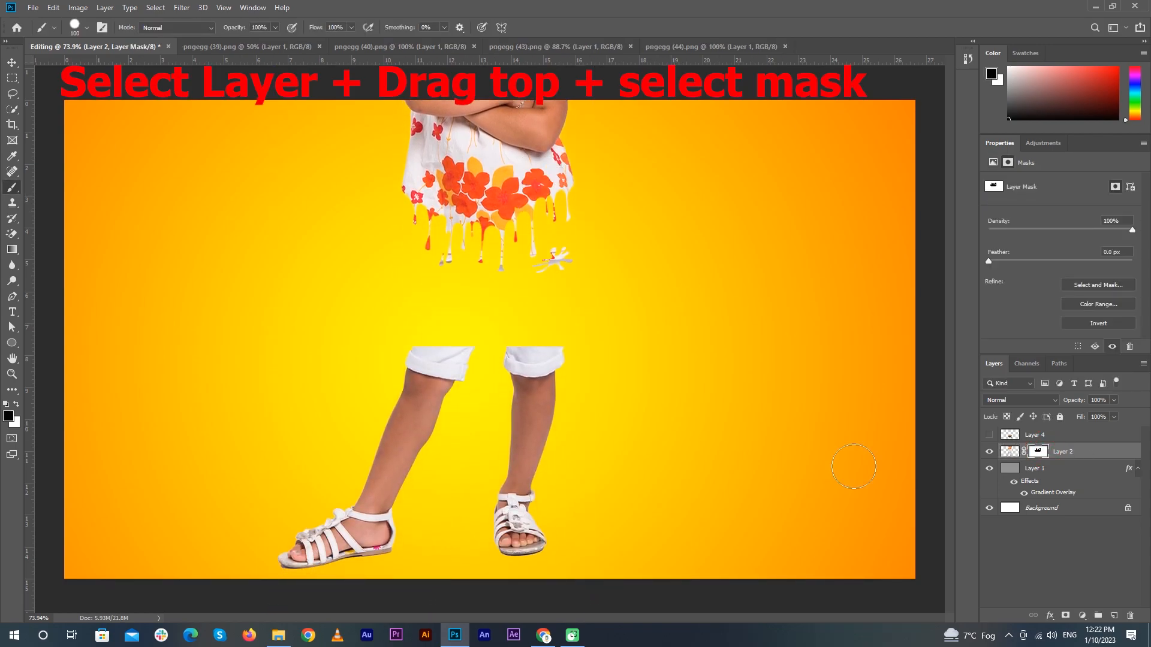
mouse_move(528, 358)
left_mouse_down()
mouse_move(521, 386)
mouse_move(548, 355)
mouse_move(534, 566)
mouse_move(498, 551)
mouse_move(493, 494)
mouse_move(512, 371)
mouse_move(527, 555)
left_mouse_up()
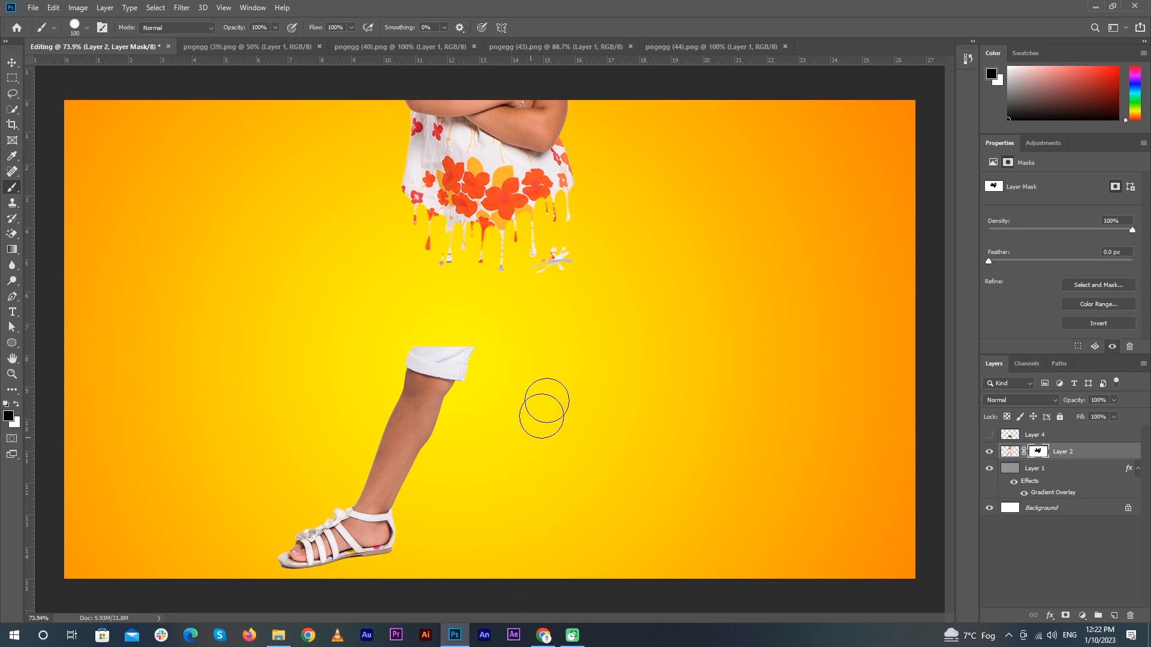
mouse_move(458, 353)
left_mouse_down()
mouse_move(383, 368)
mouse_move(471, 381)
mouse_move(420, 431)
mouse_move(403, 388)
mouse_move(390, 443)
mouse_move(338, 532)
mouse_move(285, 562)
mouse_move(291, 534)
mouse_move(383, 555)
mouse_move(408, 432)
left_mouse_up()
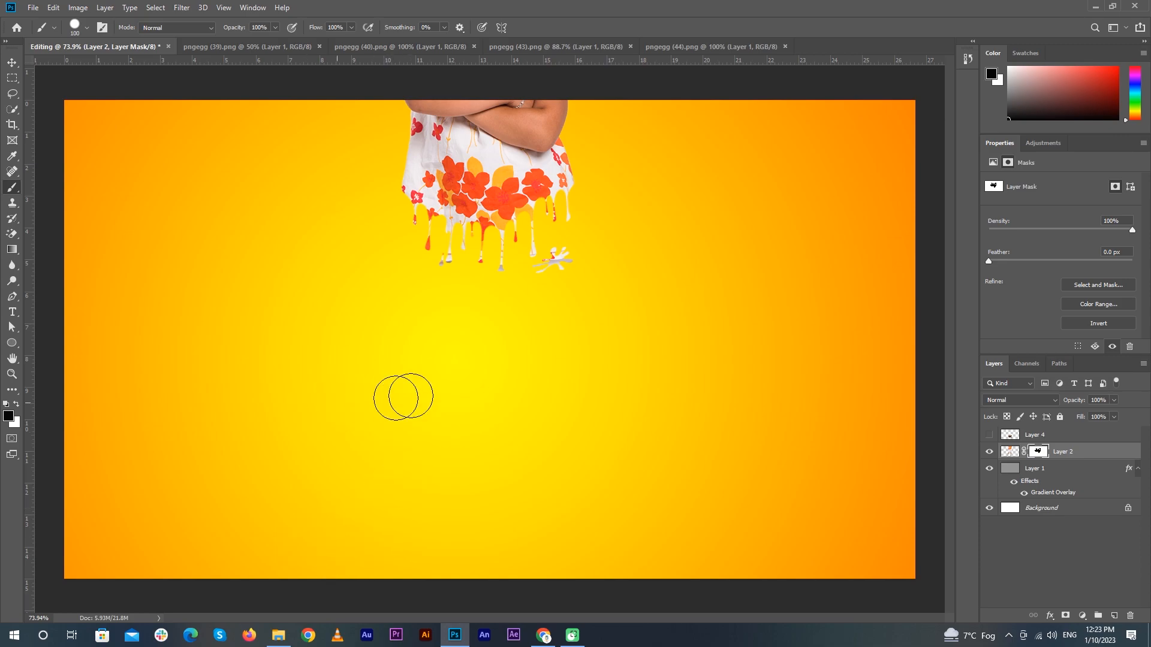
- Move the girl back down so her head sits just inside the canvas's upper edge, at about Y 0.75 in
key("v")
left_click_drag(501, 161, 468, 396)
left_click(640, 71)
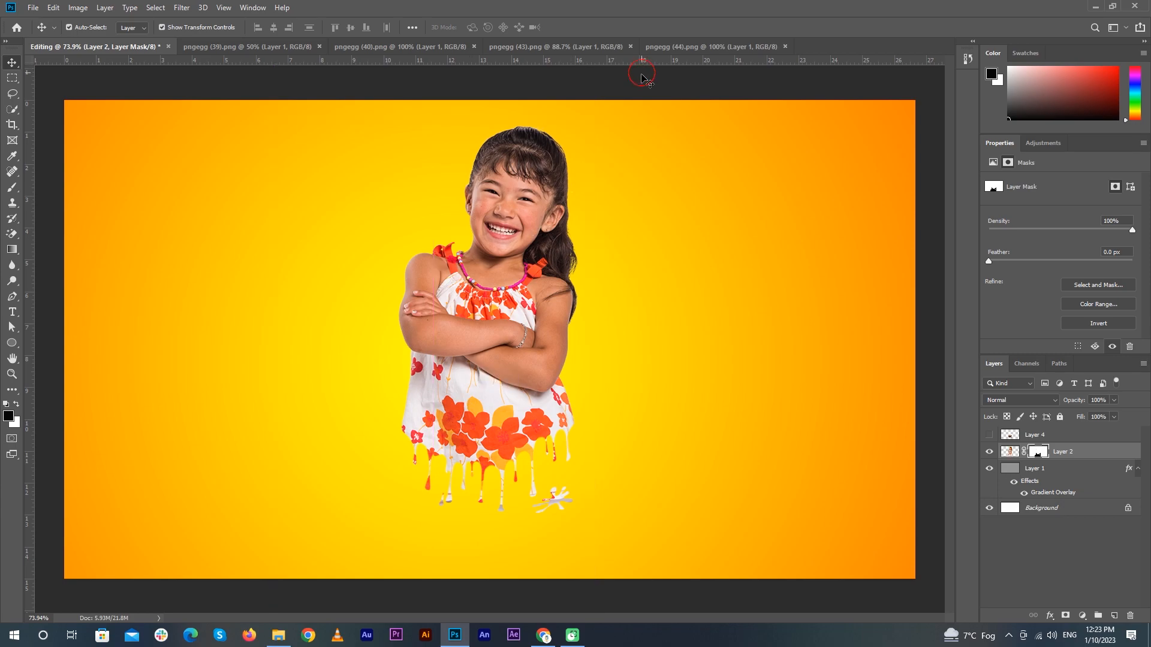
- Add a drop shadow effect to the girl's layer with its opacity at 100%
left_click(1065, 451)
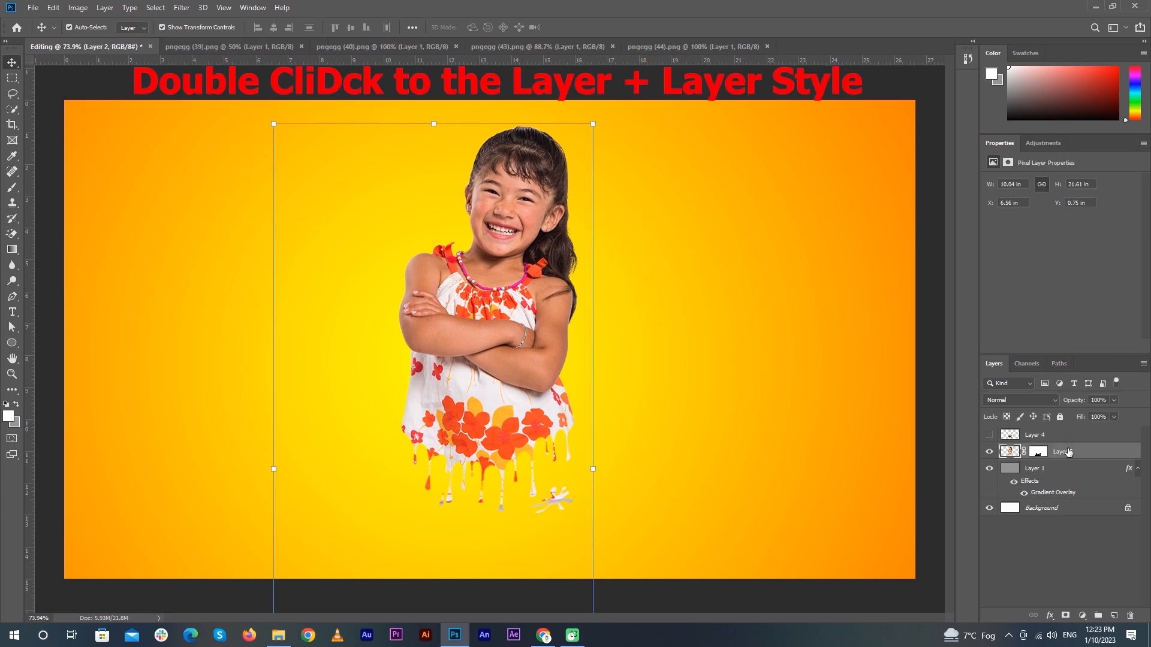
double_click(1120, 451)
left_click_drag(562, 182, 667, 142)
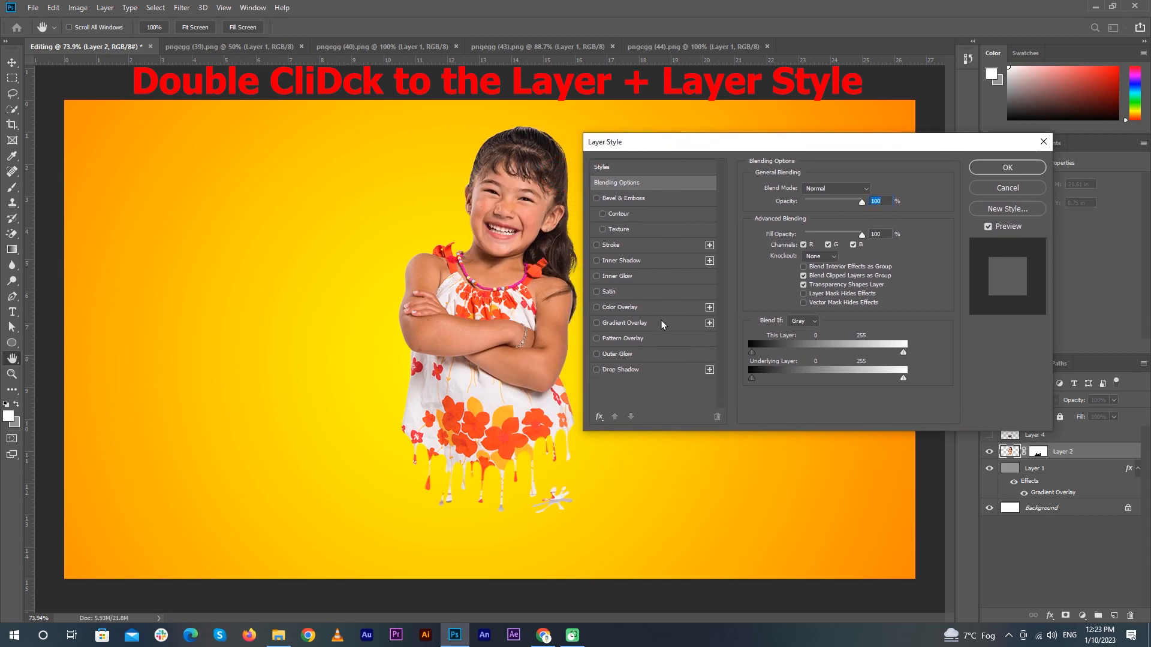
left_click(638, 370)
left_click(848, 207)
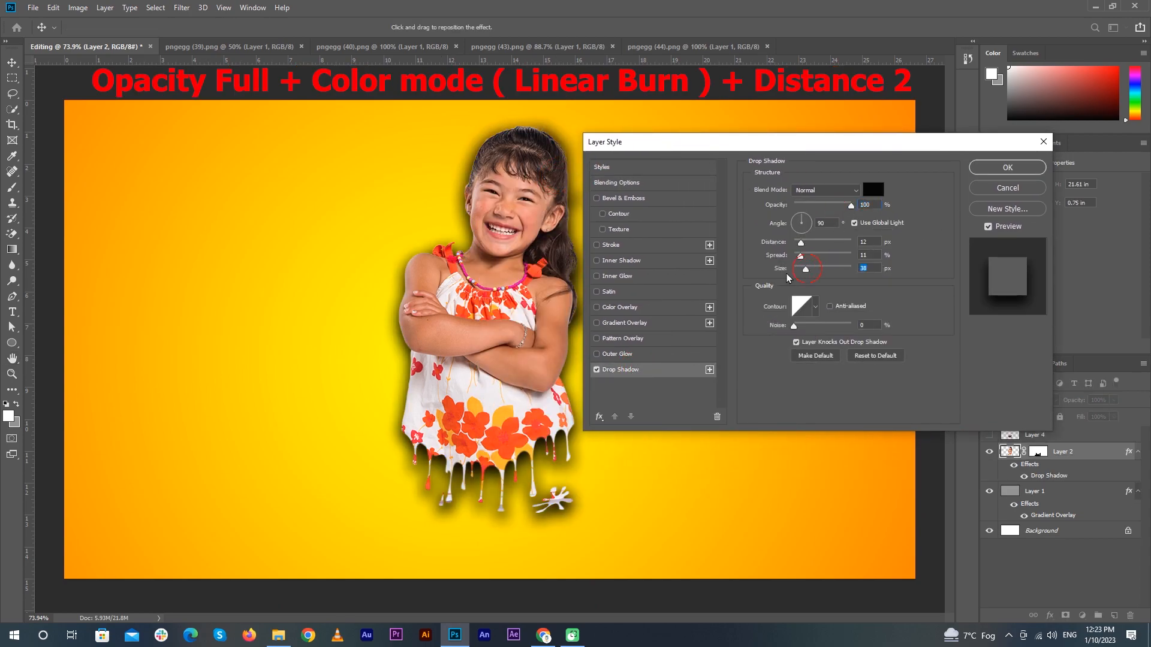
- Set the drop shadow's size and spread to 0, distance to 5 px and blend mode to Linear Burn, and apply the layer style
left_click_drag(787, 277, 796, 264)
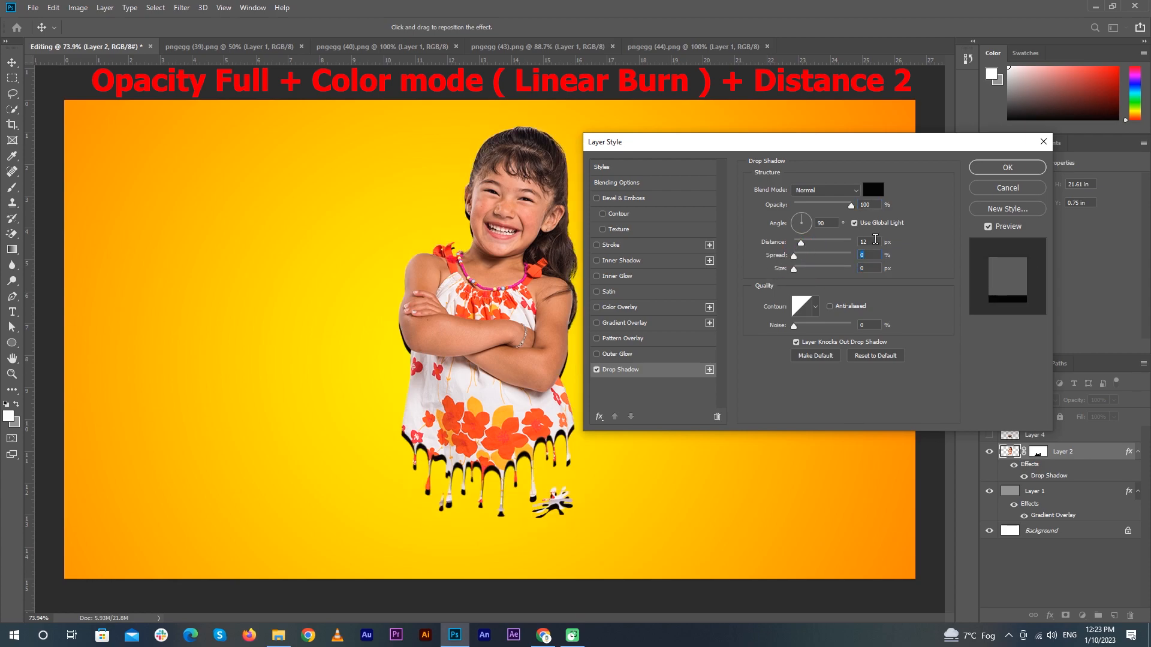
type("5")
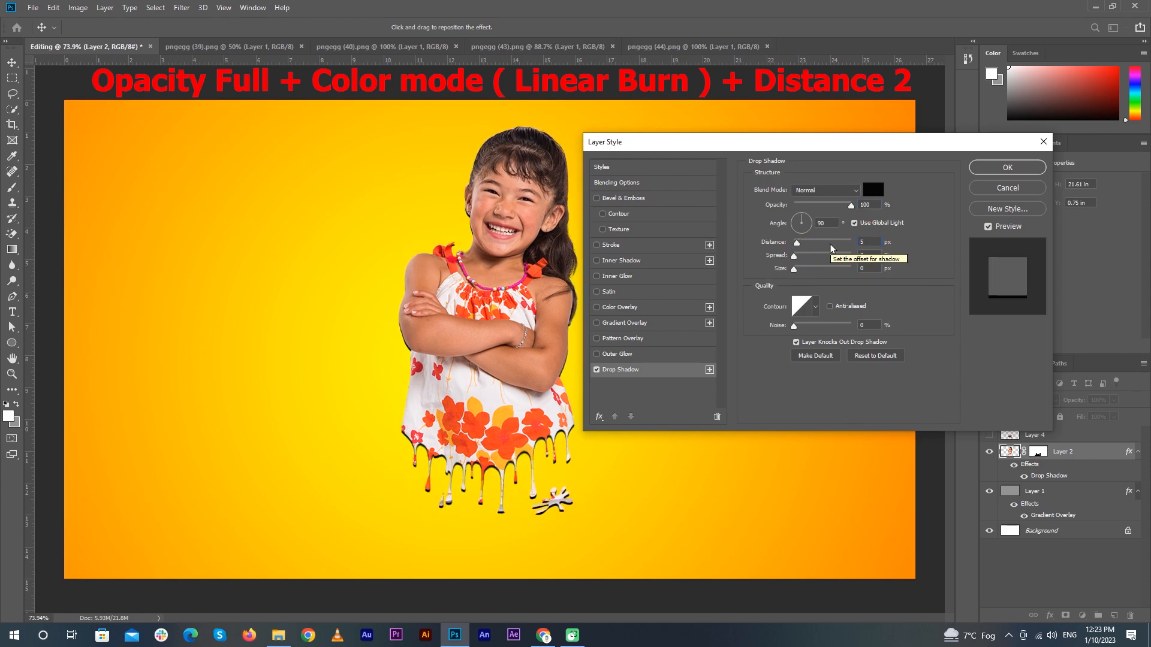
left_click(842, 191)
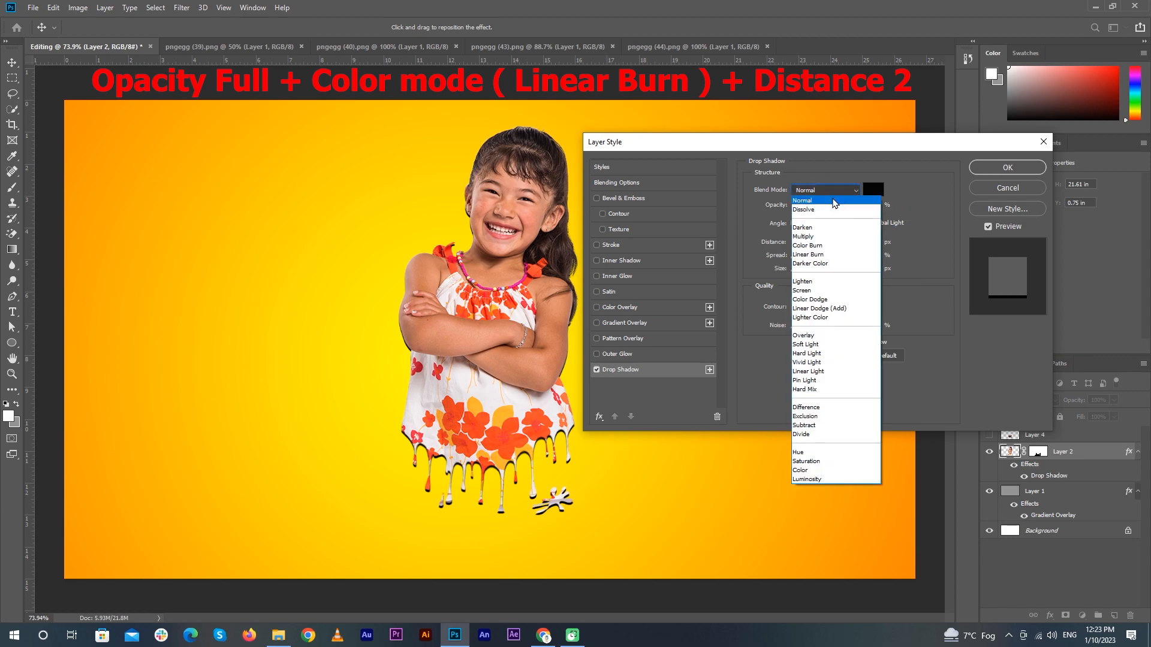
left_click(819, 256)
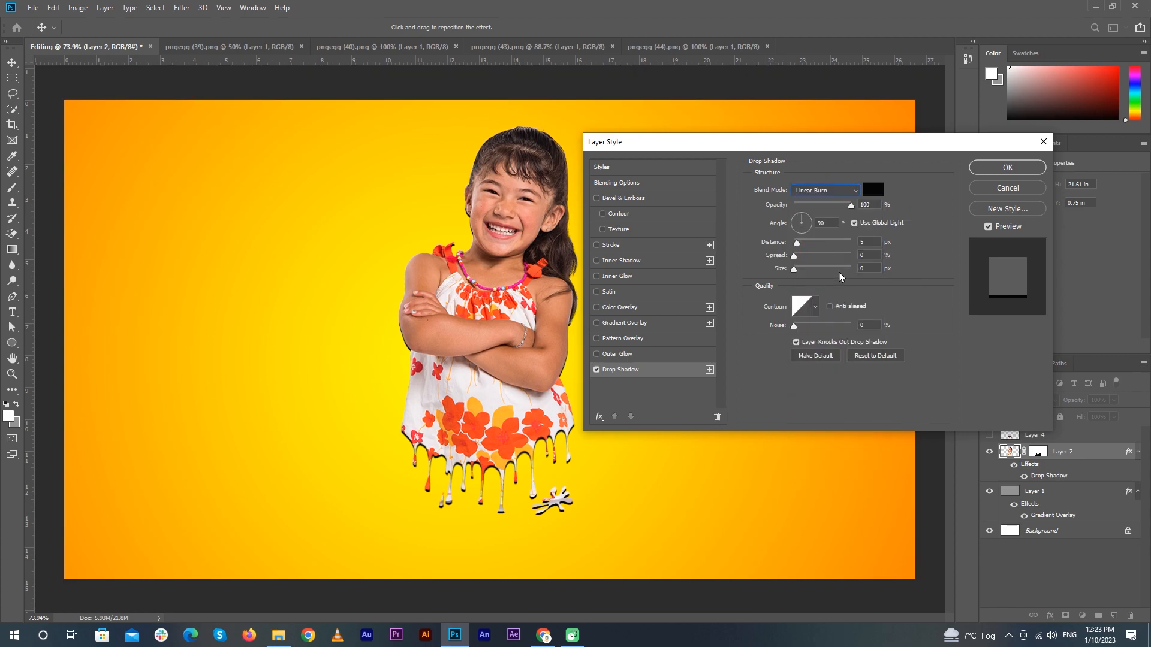
left_click(1002, 170)
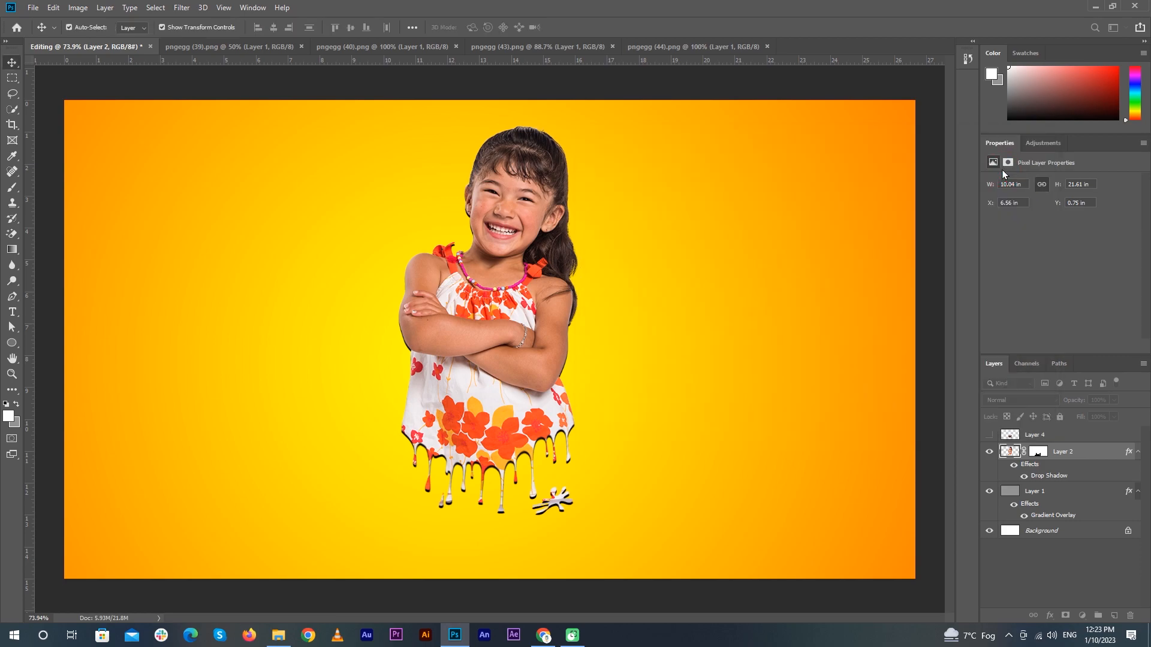
- Create a new empty layer and place it directly beneath the girl's layer, above the gradient layer
left_click(942, 239)
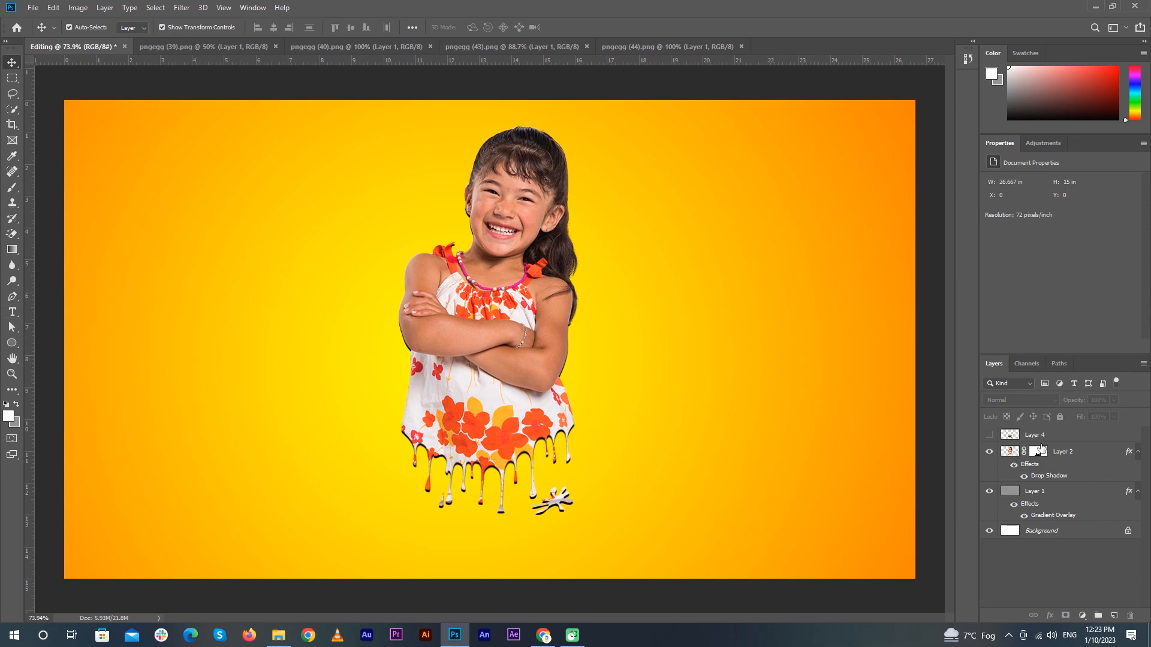
left_click(1064, 452)
left_click(1114, 617)
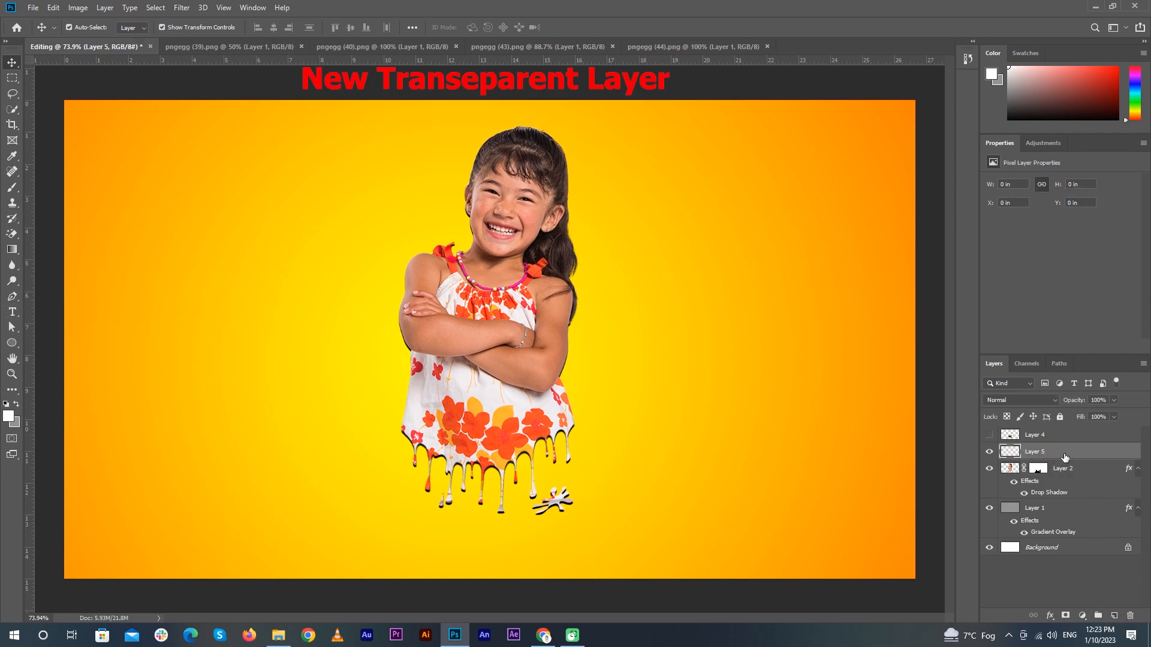
left_click_drag(1065, 452, 1061, 487)
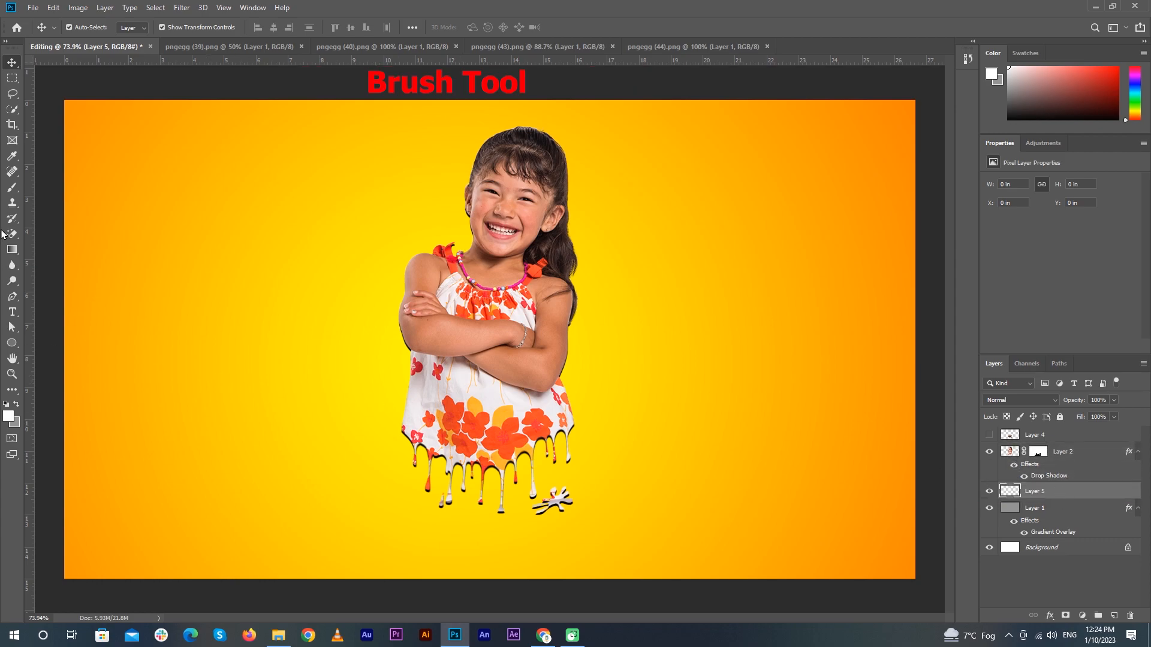
- Get the Brush tool ready with the foreground colour sampled from the red-orange flowers on the dress, #fe2831
right_click(14, 191)
left_click(60, 187)
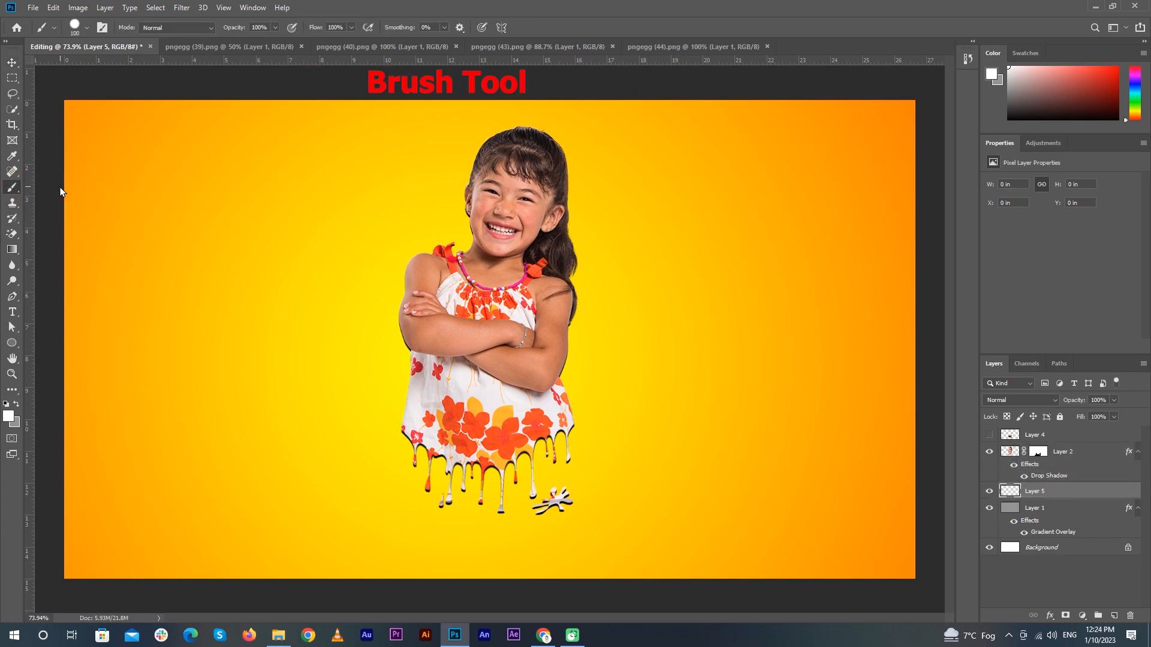
left_click(9, 415)
left_click(512, 433)
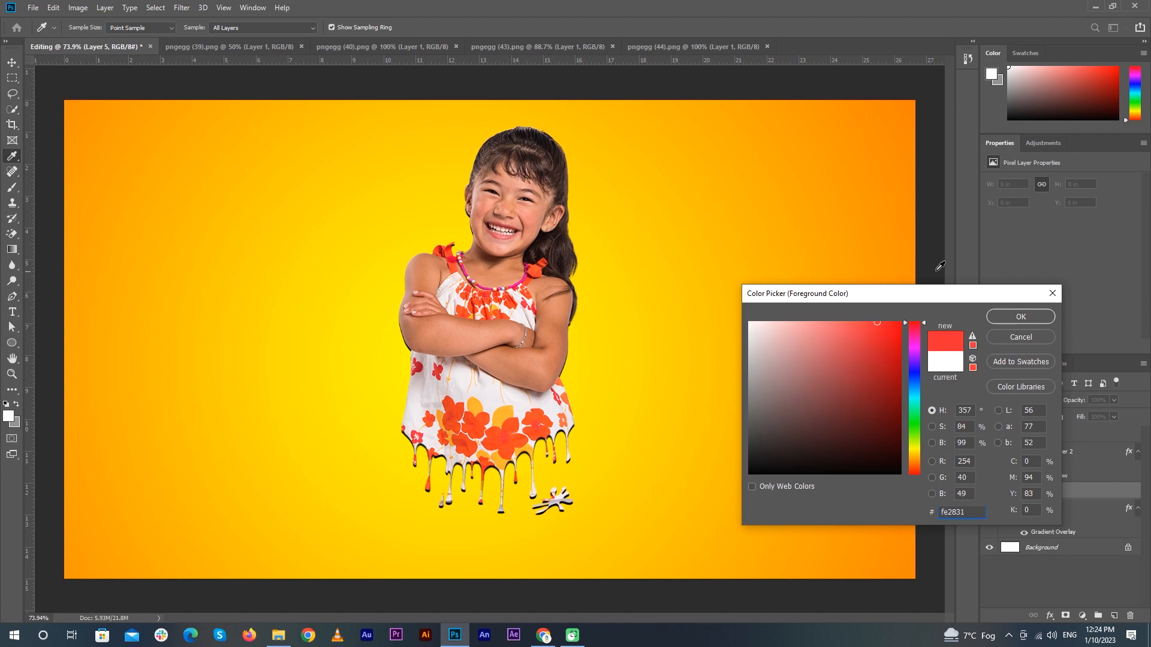
left_click(1020, 316)
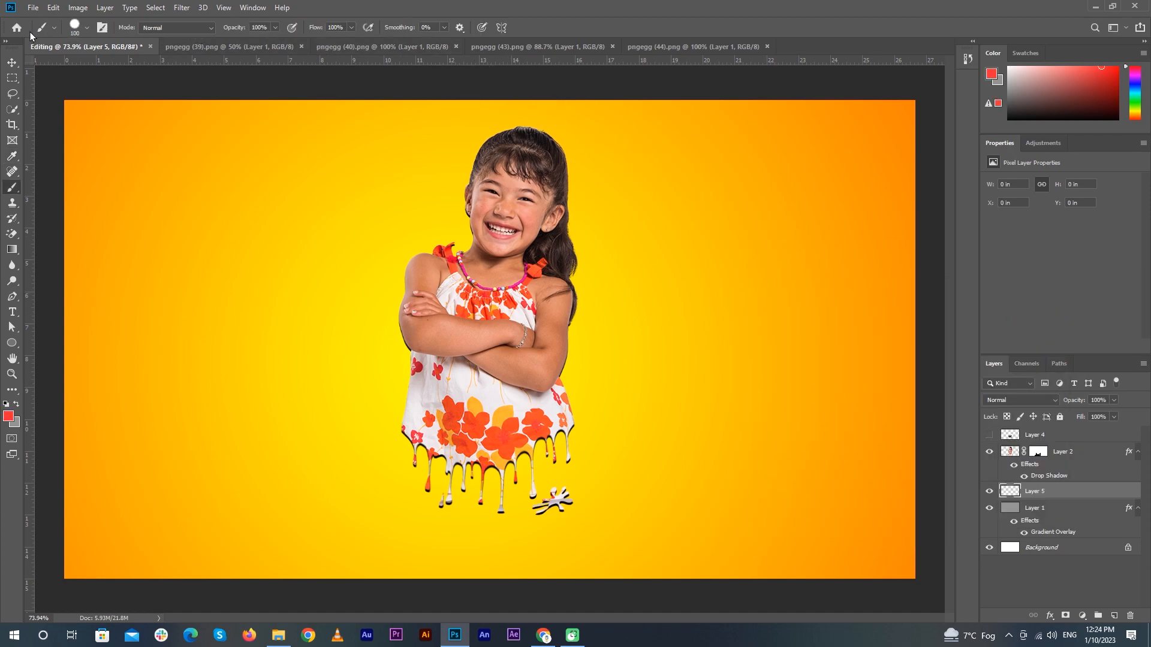
- Choose the Supreme Spatter brush preset from Kyle's Spatter Brushes in the Special Effects Brushes group
left_click(53, 27)
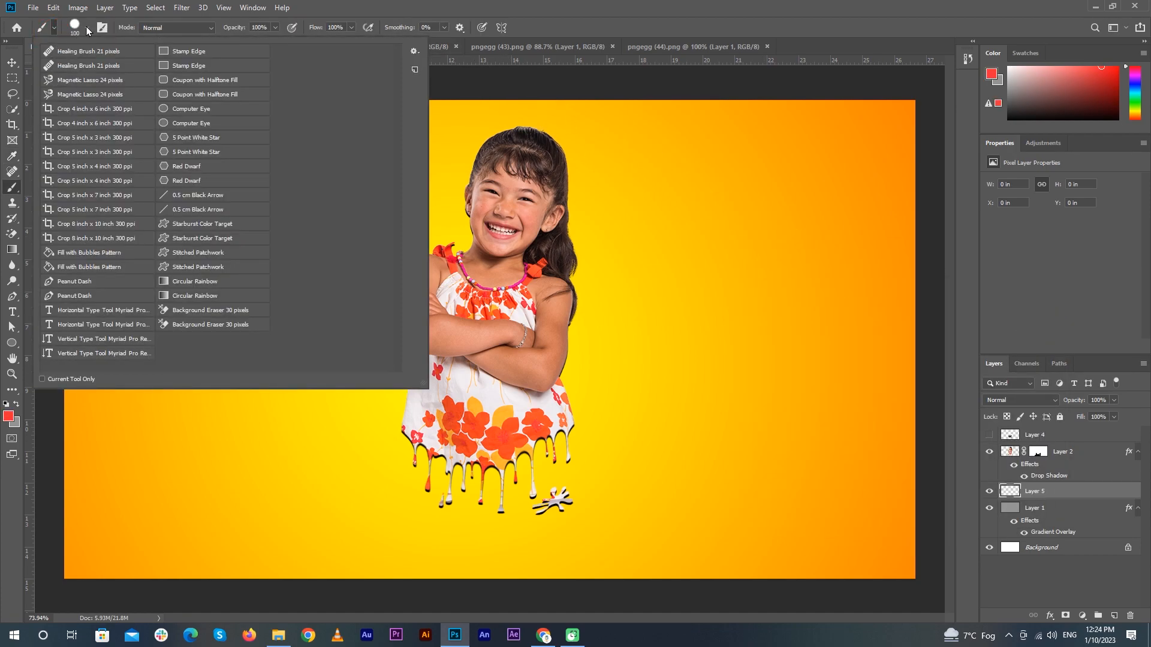
left_click(86, 29)
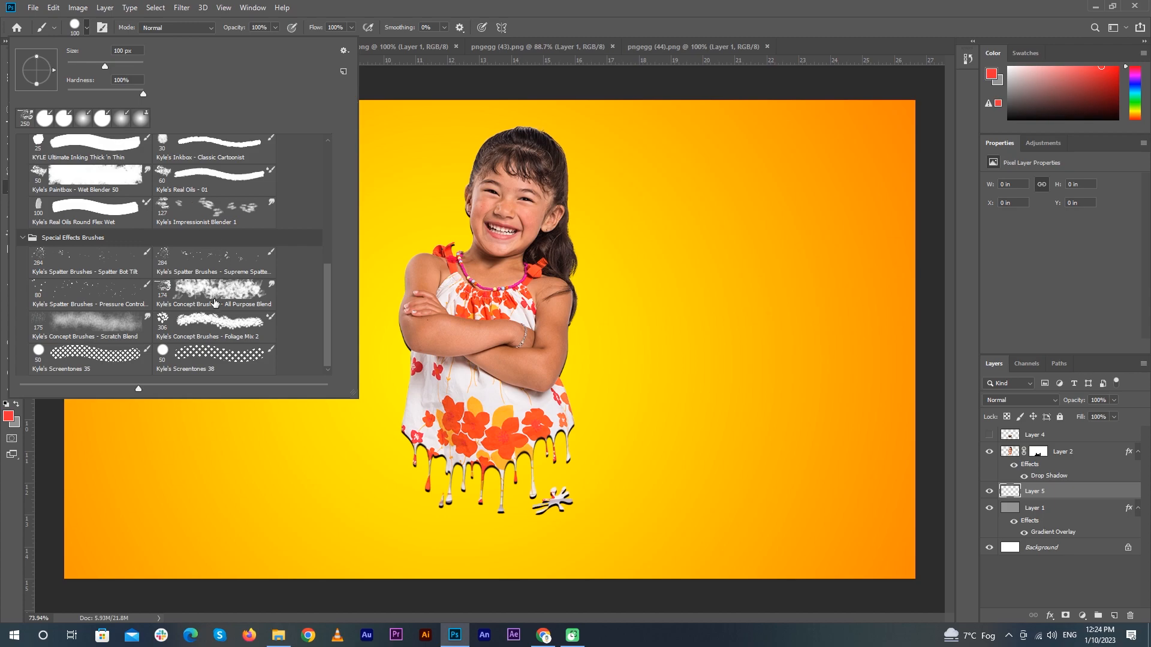
left_click(107, 264)
left_click(190, 265)
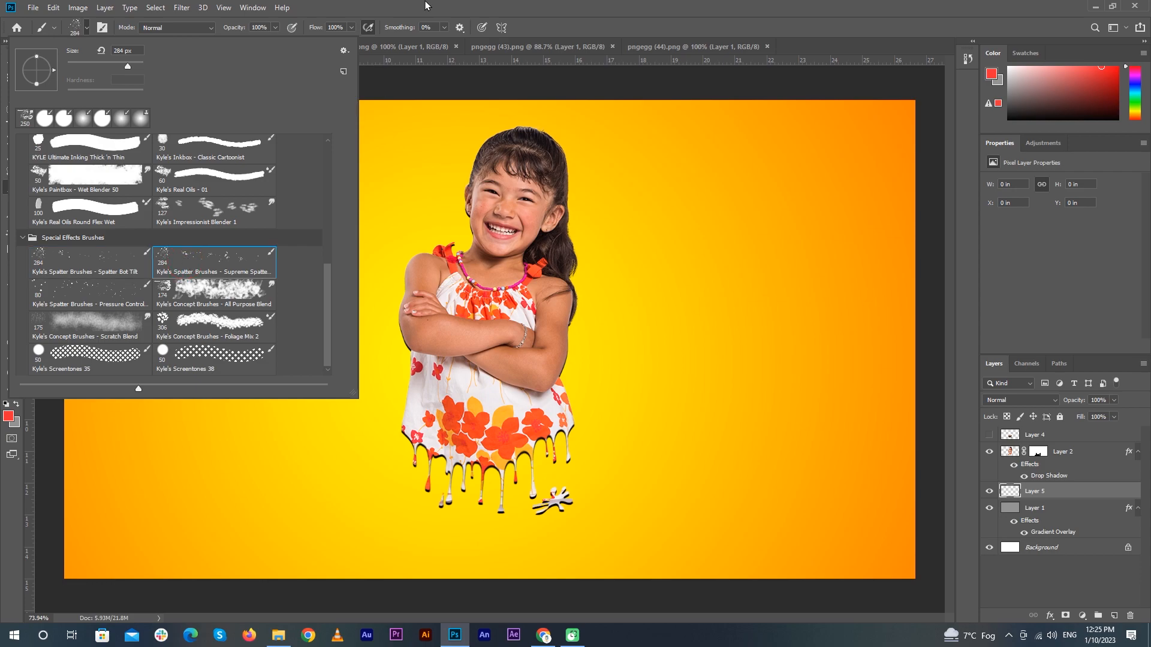
left_click(476, 5)
- Try a red spatter dab beside the girl with the brush size at 1000 px, and undo it
key("bracketright")
key("bracketright")
key("bracketright")
key("bracketright")
key("bracketright")
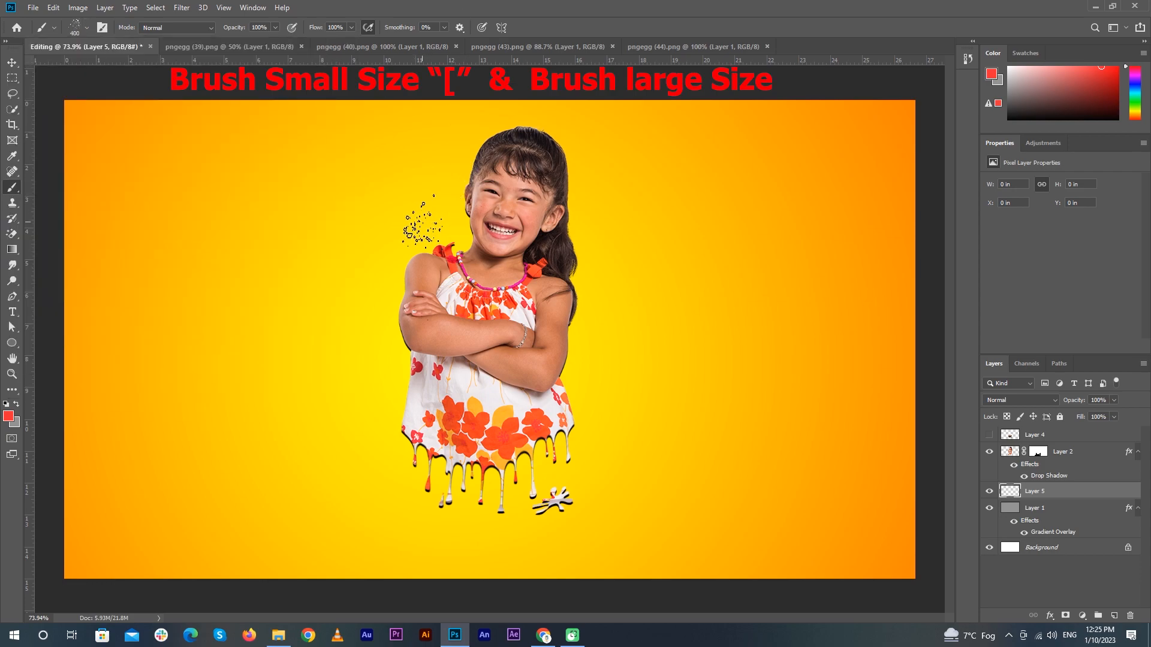
key("bracketright")
key("bracketright")
key("bracketright")
left_click(431, 206)
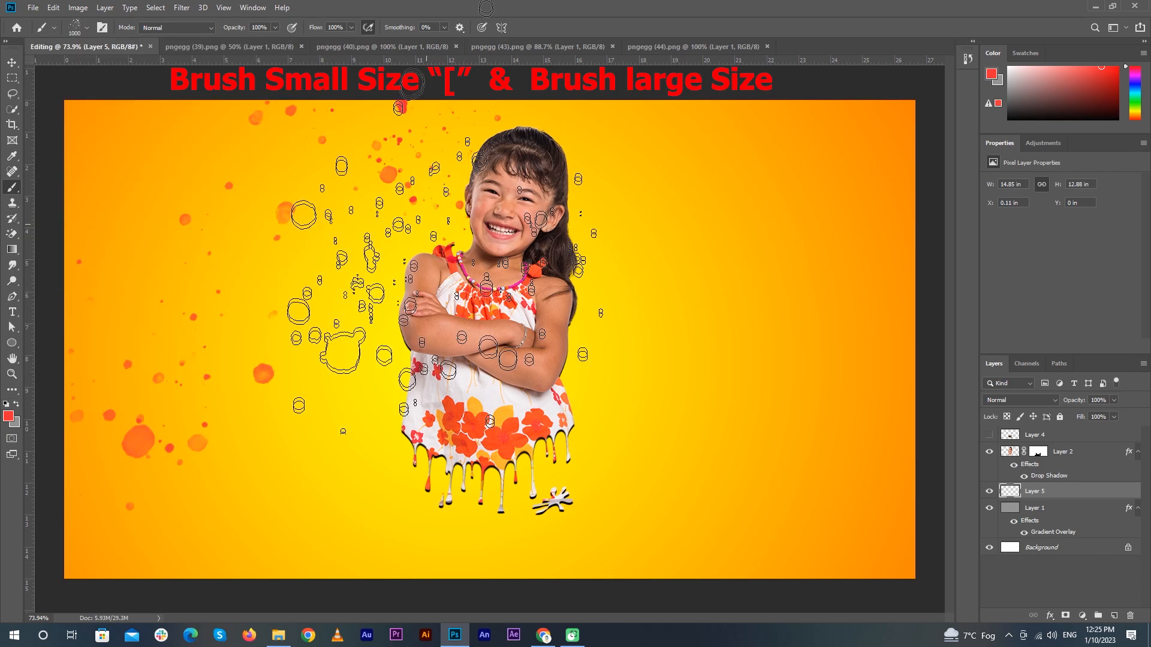
key("ctrl+z")
- Reduce the brush to 175 px and paint red spatter behind the girl's head, shoulders and dripping hem, about 10.7 by 13.6 in overall
key("bracketleft")
key("bracketleft")
key("bracketleft")
key("bracketleft")
key("bracketleft")
key("bracketleft")
key("bracketleft")
key("bracketleft")
key("bracketleft")
key("bracketleft")
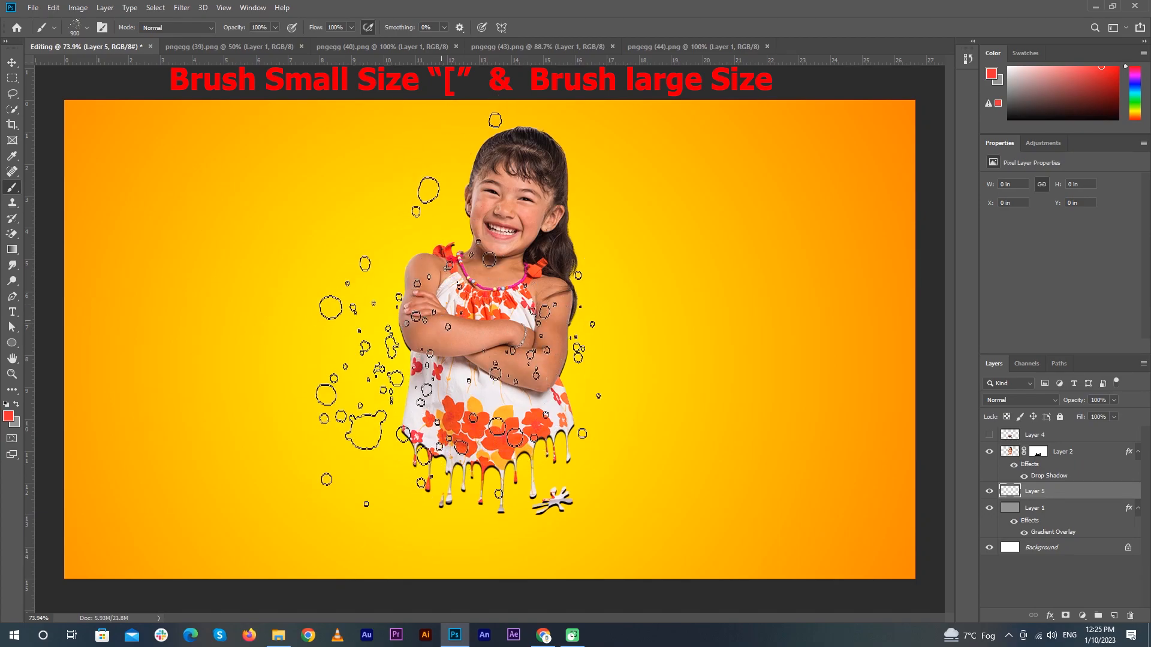
mouse_move(415, 227)
left_mouse_down()
mouse_move(431, 212)
mouse_move(408, 219)
mouse_move(440, 240)
mouse_move(584, 264)
mouse_move(580, 215)
mouse_move(574, 275)
mouse_move(580, 207)
mouse_move(566, 286)
mouse_move(578, 277)
mouse_move(418, 276)
mouse_move(446, 247)
mouse_move(463, 261)
left_mouse_up()
mouse_move(438, 444)
left_mouse_down()
mouse_move(451, 479)
mouse_move(527, 473)
mouse_move(419, 474)
mouse_move(503, 434)
mouse_move(479, 482)
mouse_move(543, 440)
mouse_move(557, 455)
mouse_move(453, 441)
mouse_move(542, 435)
mouse_move(532, 480)
mouse_move(405, 462)
left_mouse_up()
mouse_move(564, 457)
left_mouse_down()
mouse_move(605, 482)
mouse_move(521, 509)
mouse_move(575, 471)
left_mouse_up()
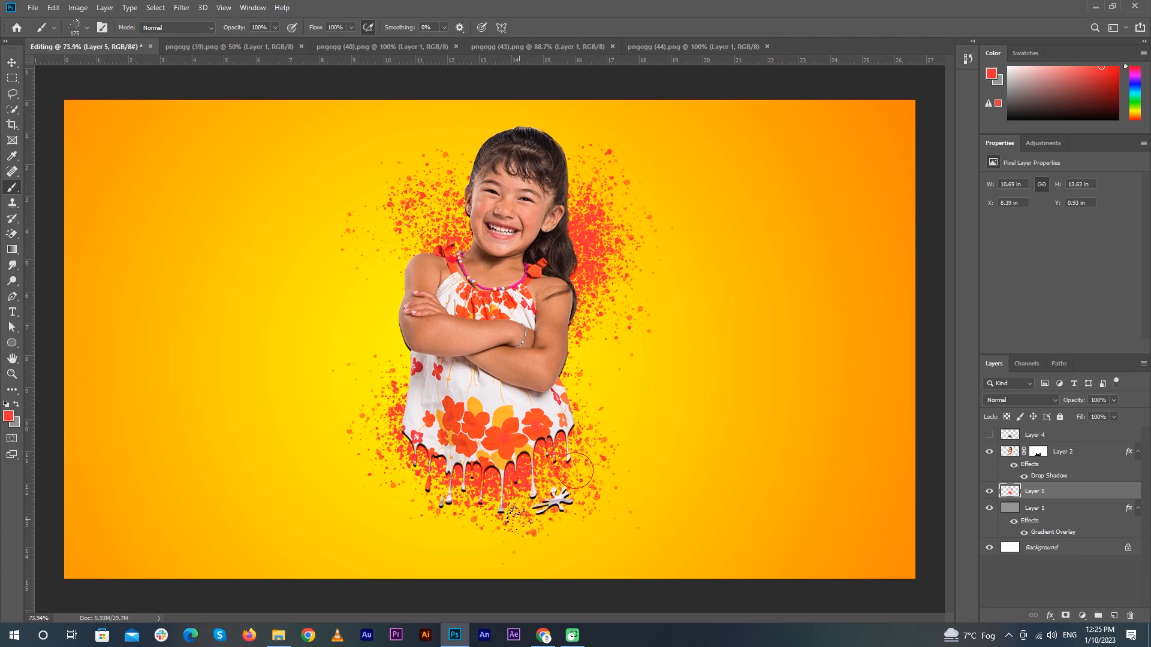
mouse_move(488, 165)
left_mouse_down()
mouse_move(464, 168)
mouse_move(414, 227)
mouse_move(405, 311)
left_mouse_up()
key("v")
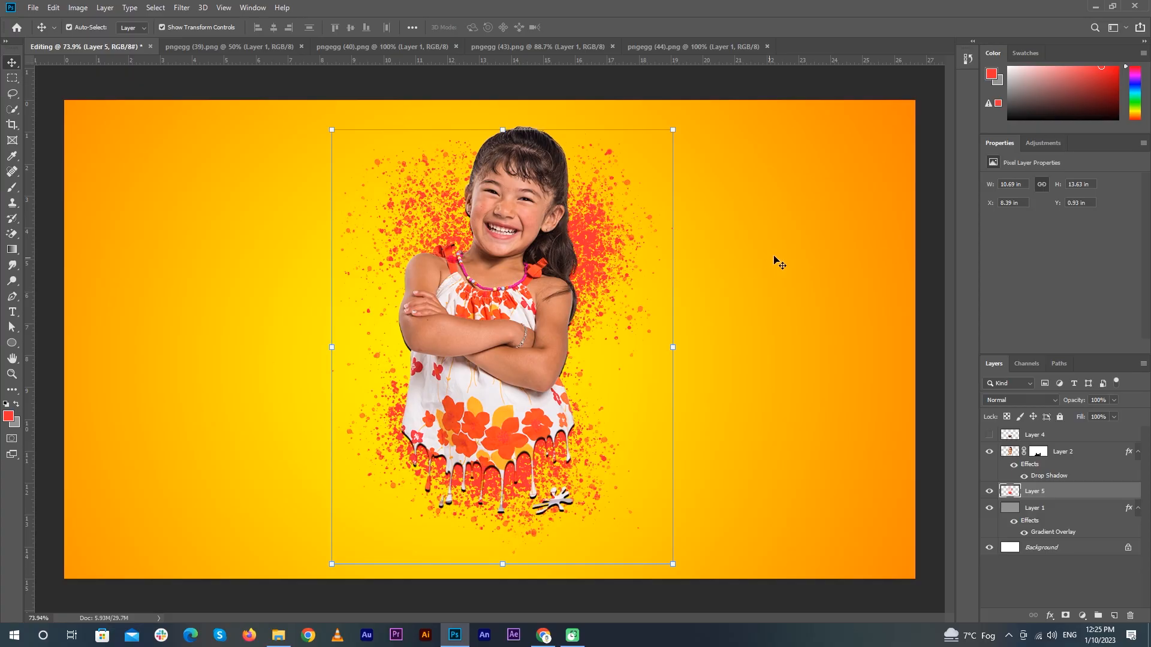